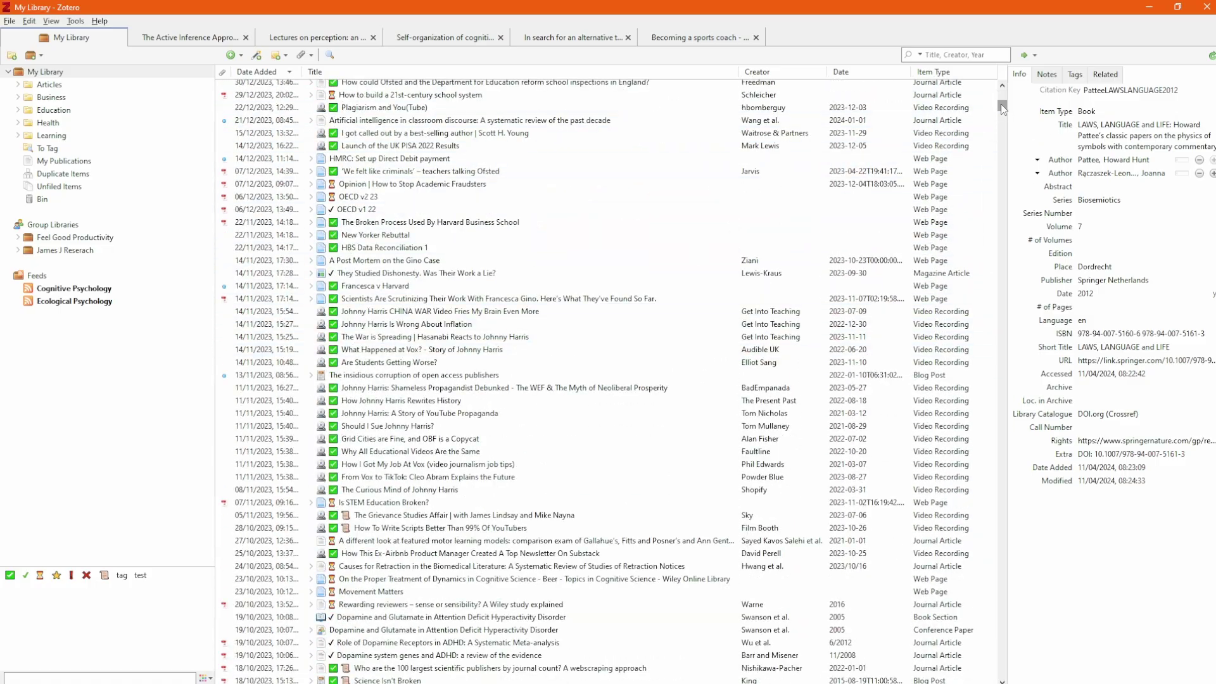
- Scroll through the Zotero library list to review its articles
mouse_move(1000, 104)
mouse_down()
mouse_move(997, 451)
mouse_move(993, 89)
mouse_up()
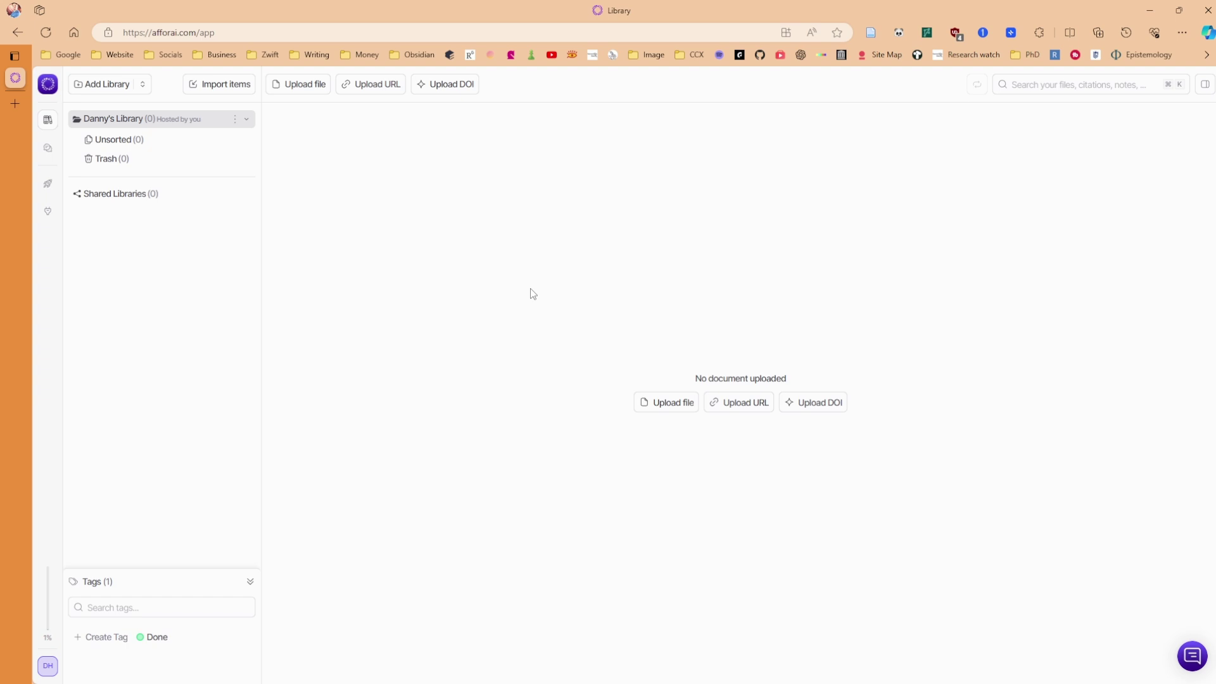
- Visit the search box, Research Assistant, Library and User Guide pages, skimming the guide
click(1024, 90)
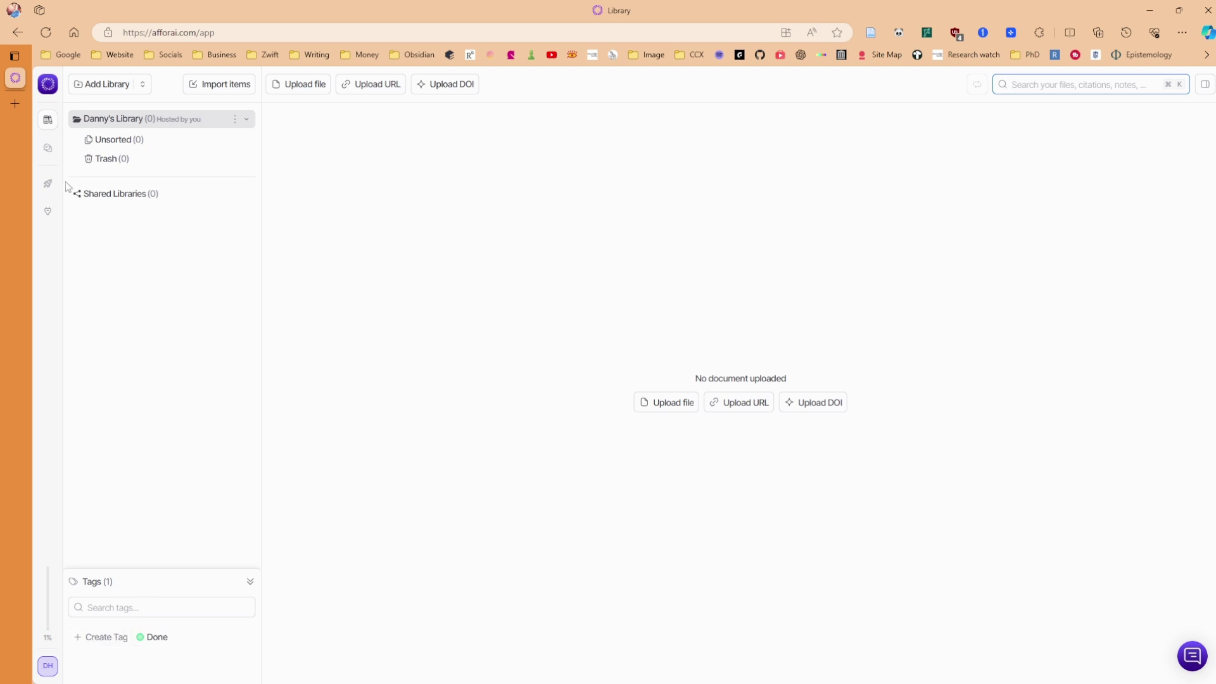
click(48, 150)
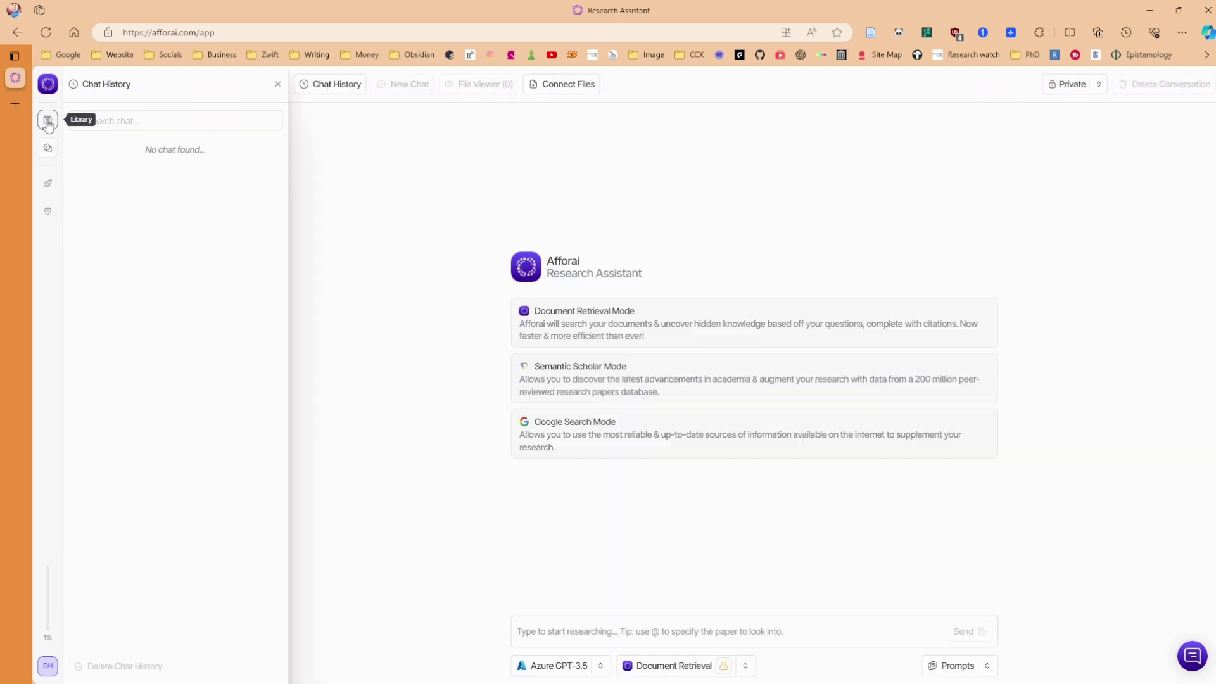
click(48, 119)
click(48, 184)
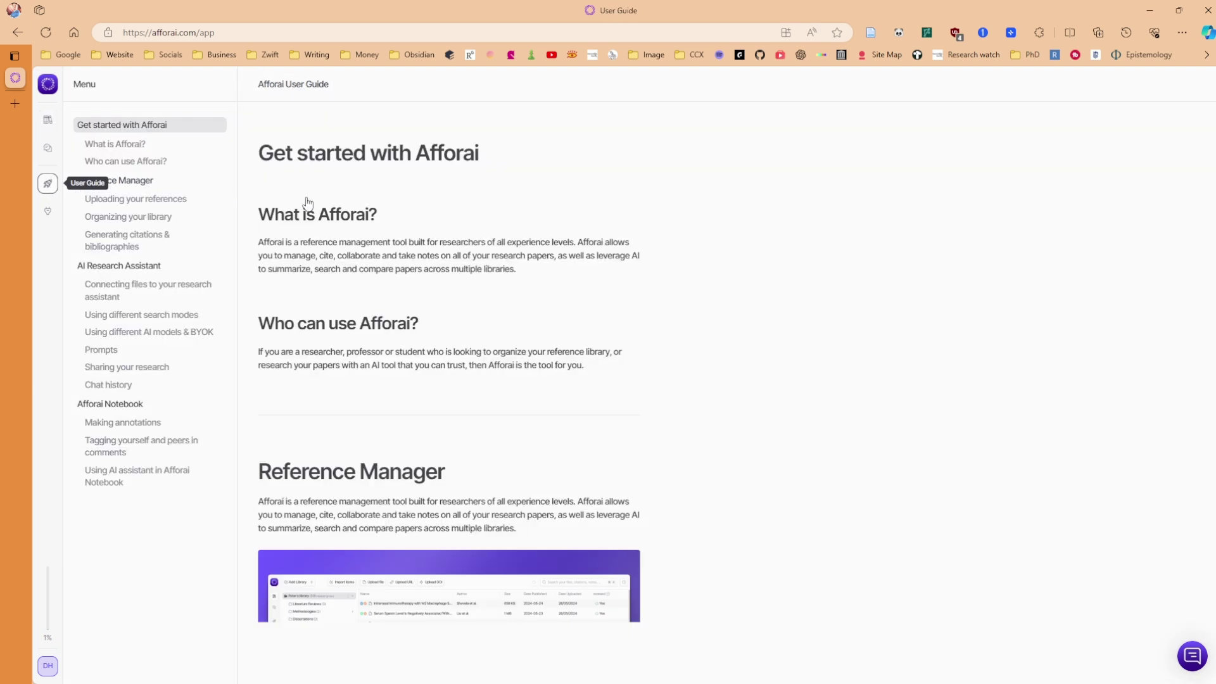
scroll(329, 215, down, 9)
scroll(353, 241, down, 5)
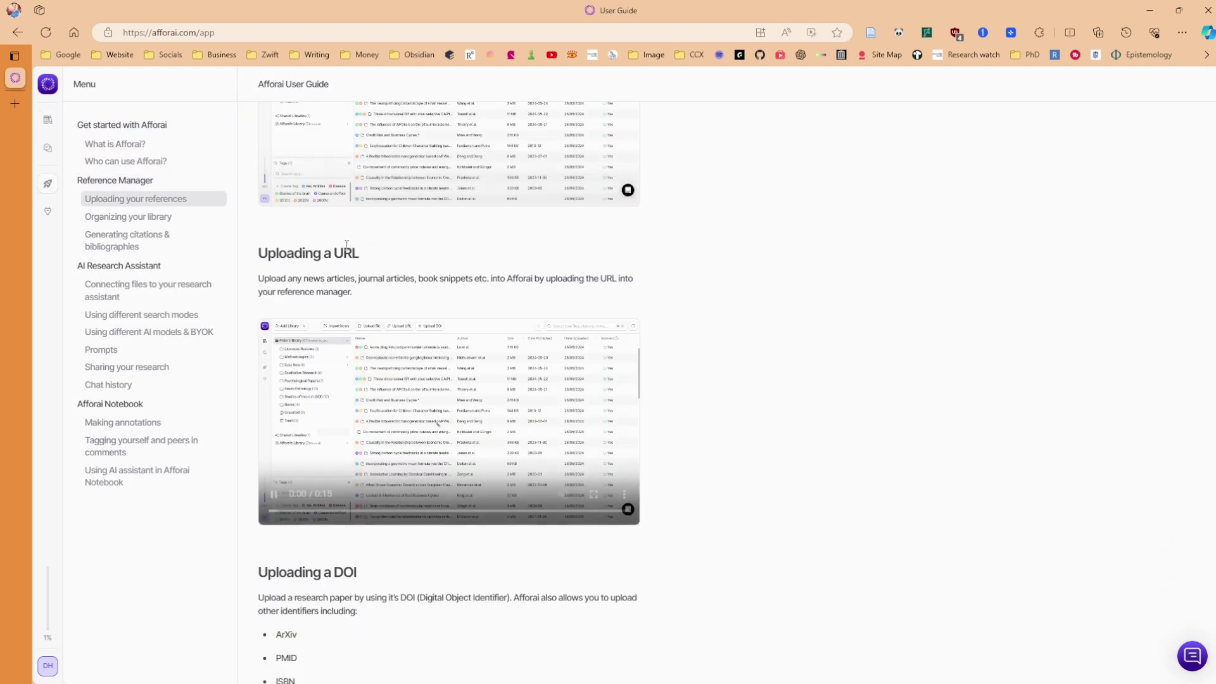
scroll(349, 244, up, 15)
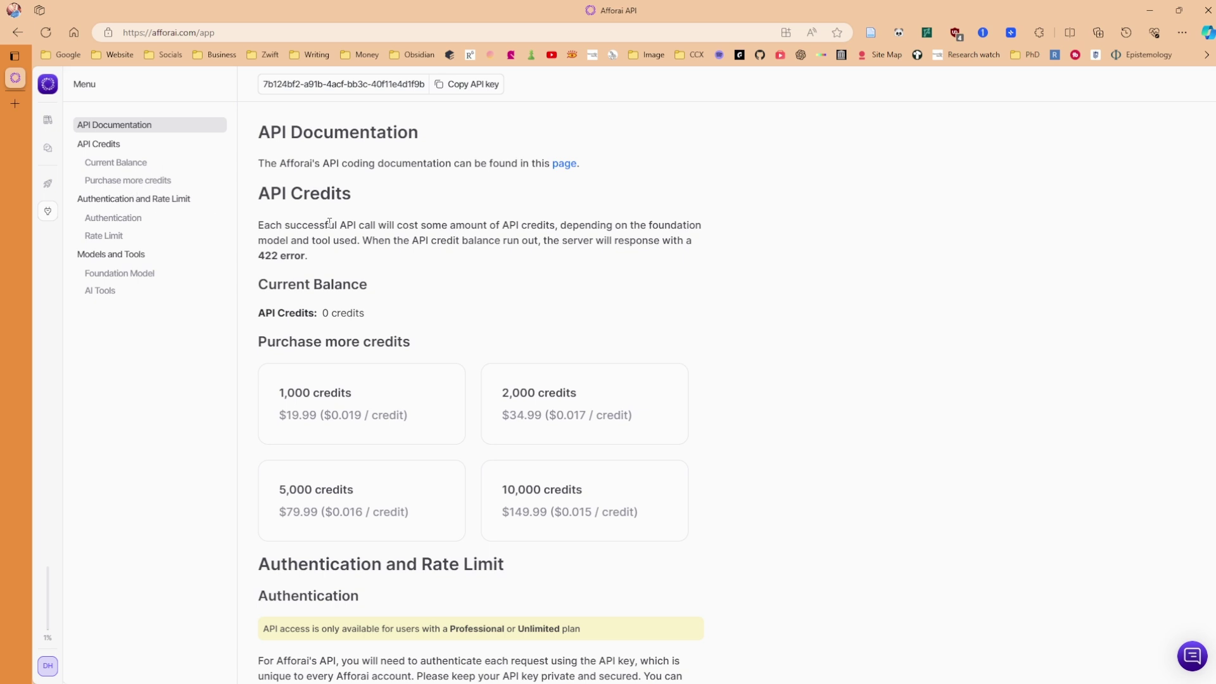
- Scroll through the API documentation's credit balance and credit pack sections
scroll(468, 226, down, 3)
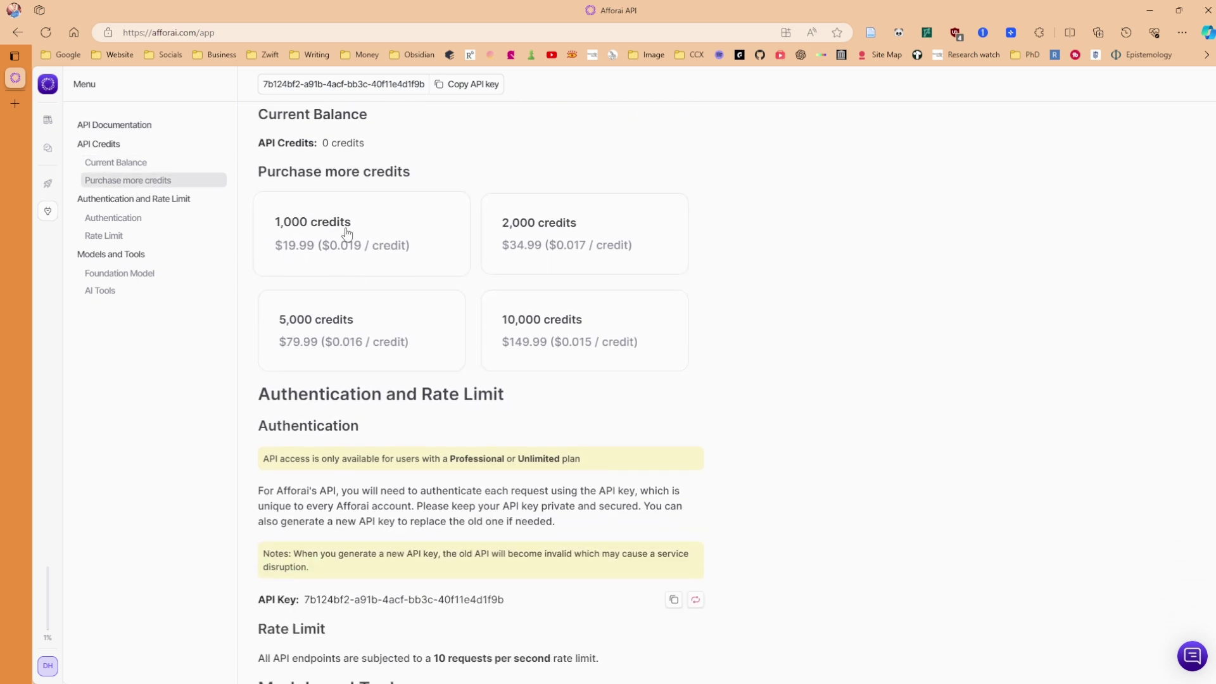
scroll(459, 410, down, 3)
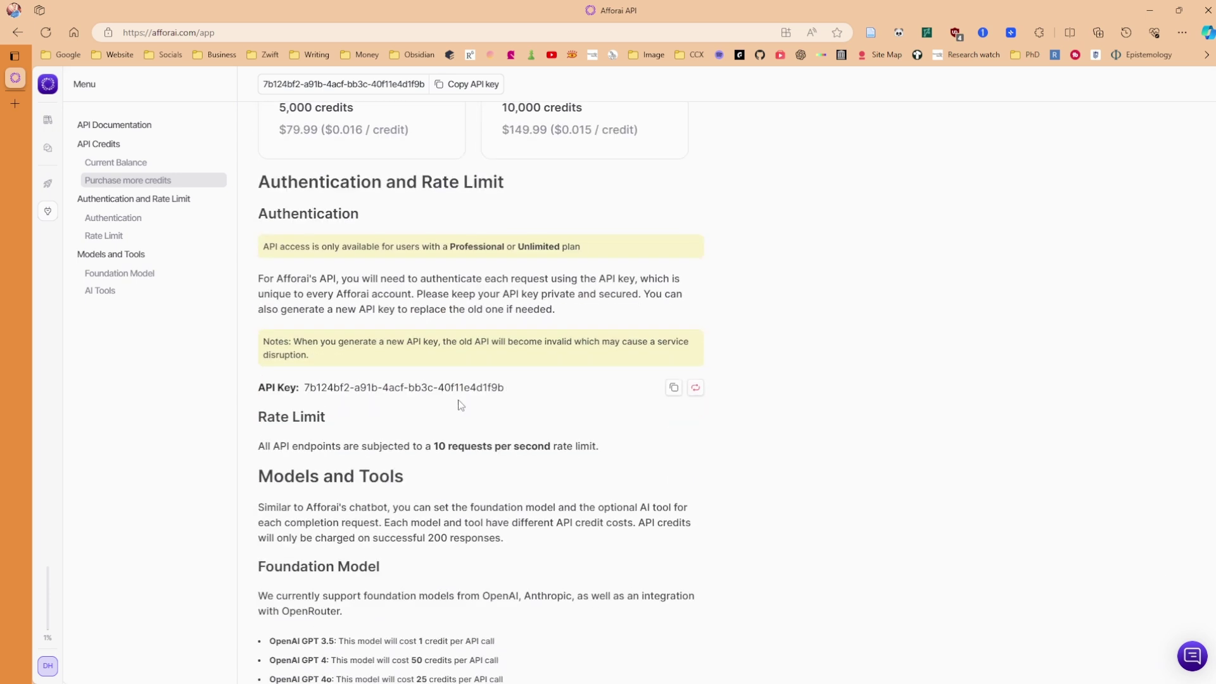
scroll(472, 428, down, 3)
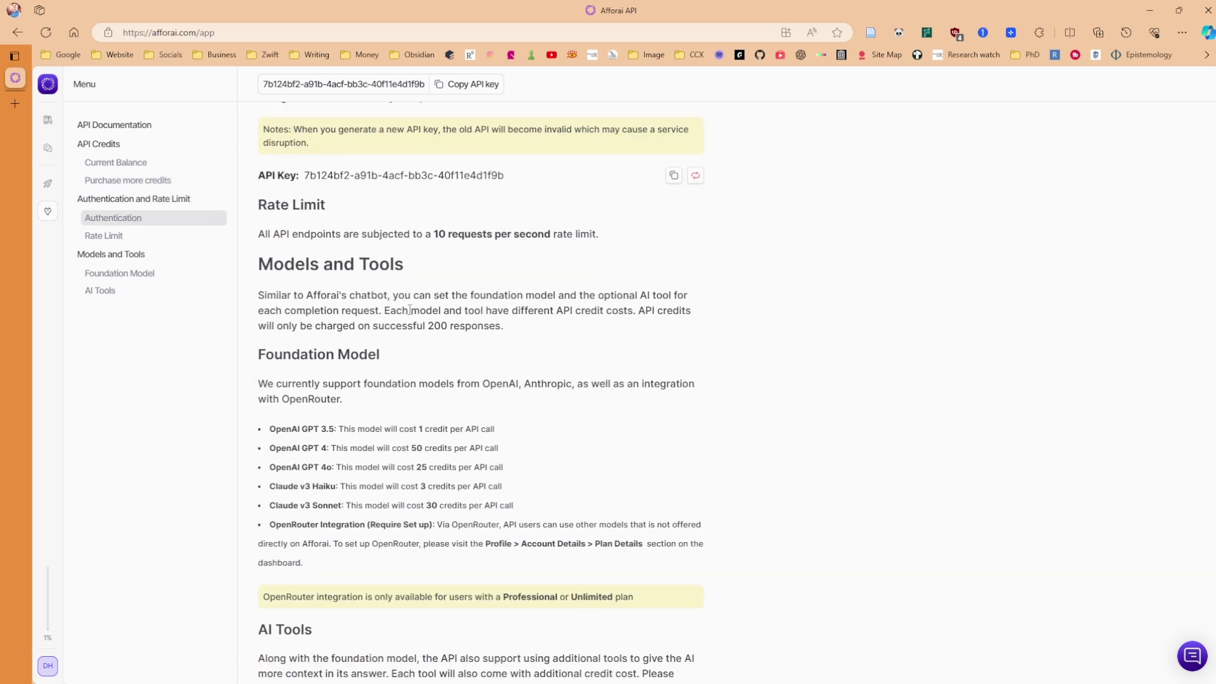
scroll(410, 310, up, 9)
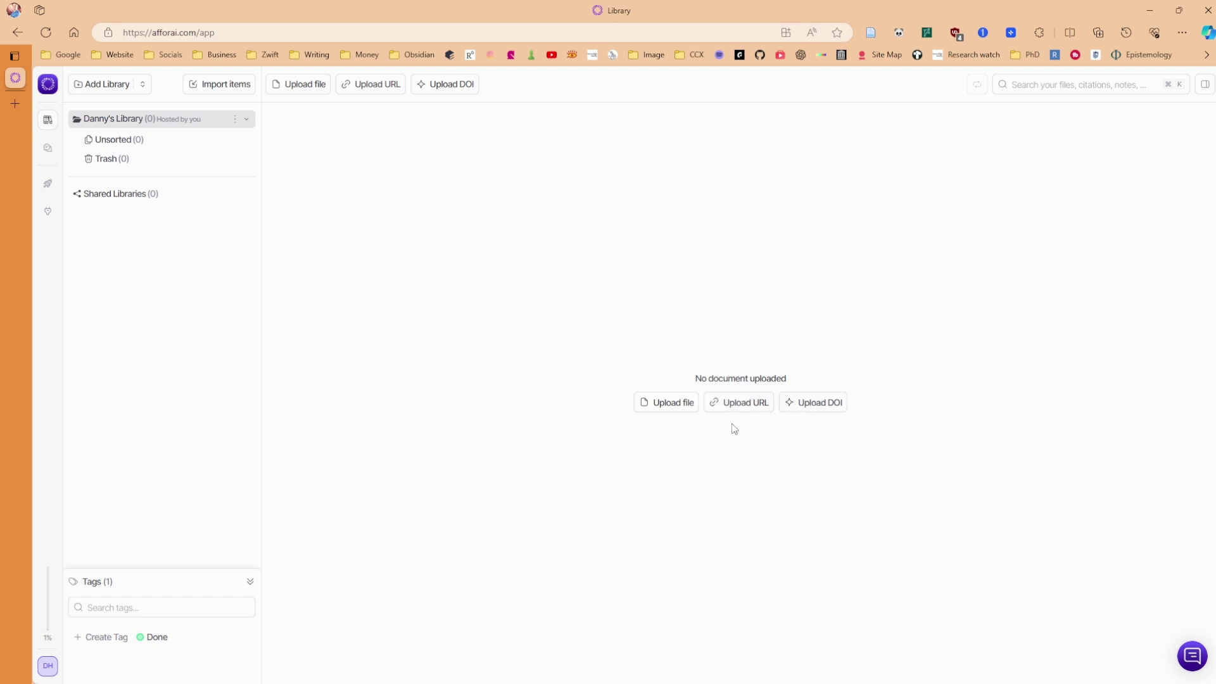
- Upload the Côté and Gilbert coaching-effectiveness PDF from File Explorer and select it in the library
click(664, 413)
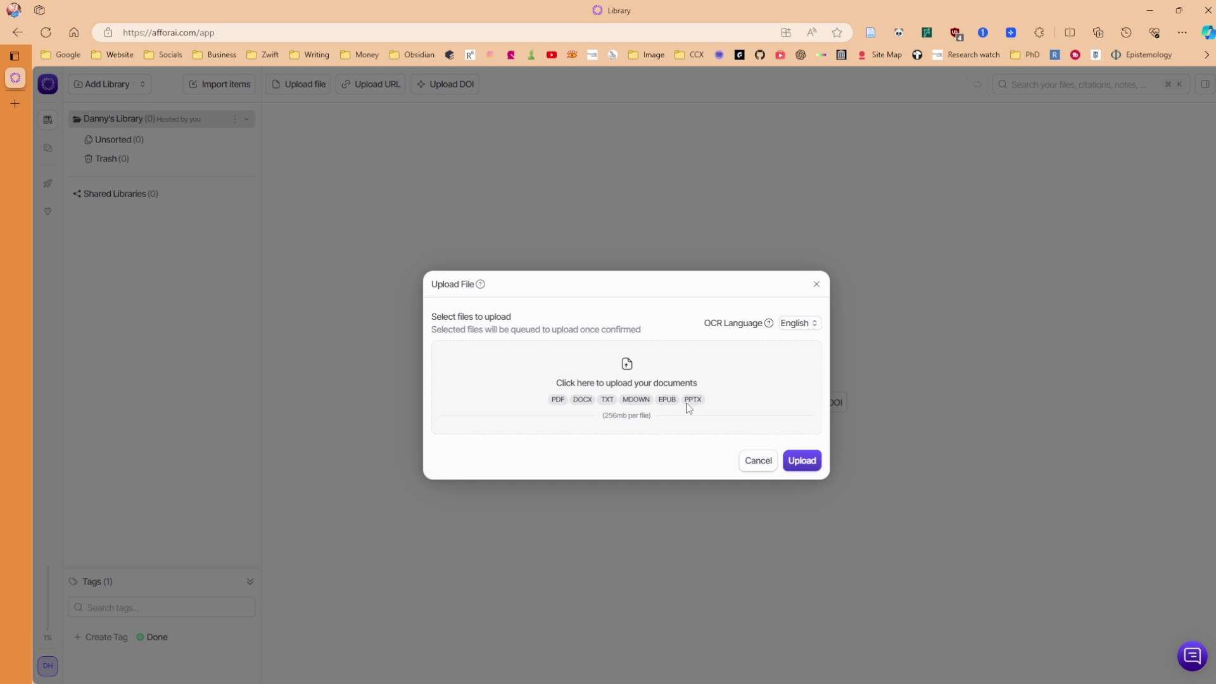
key(alt+Tab)
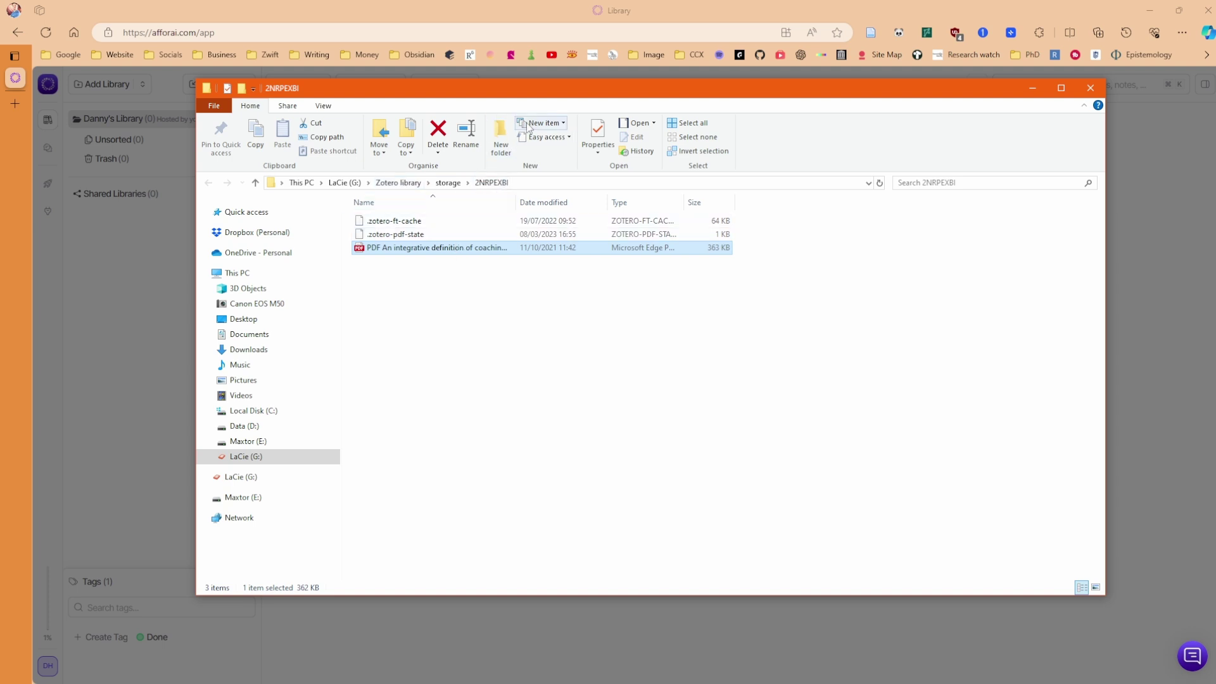
drag(533, 94, 1, 254)
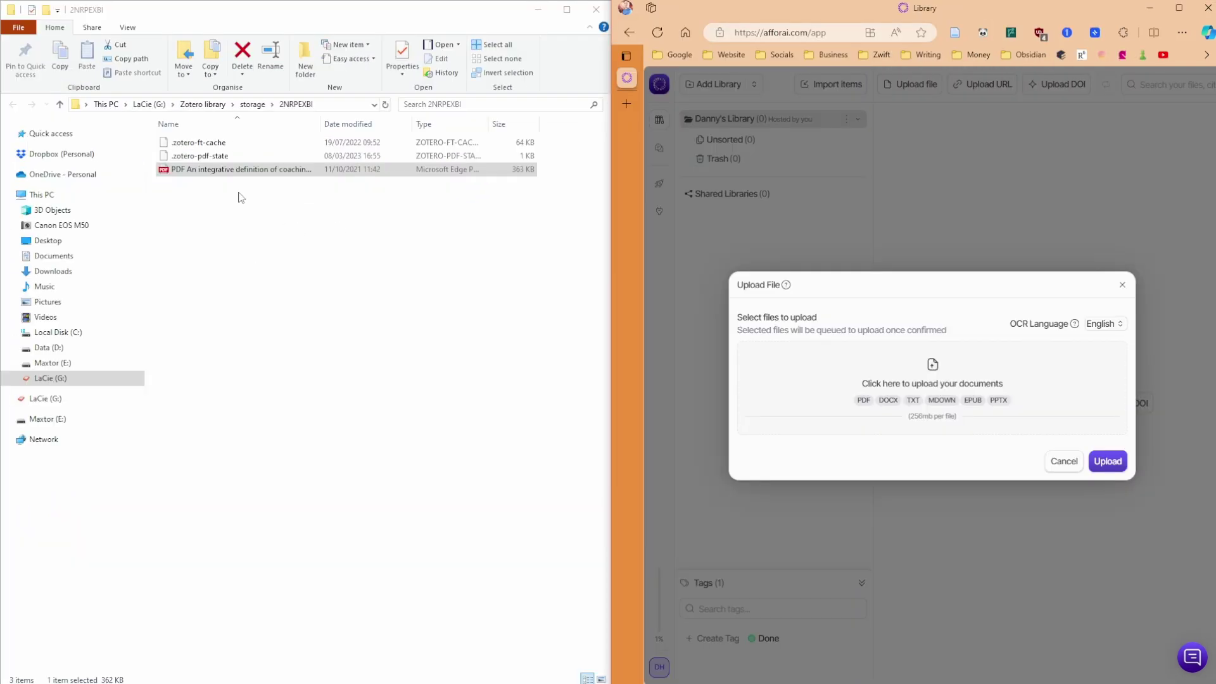
drag(181, 170, 910, 387)
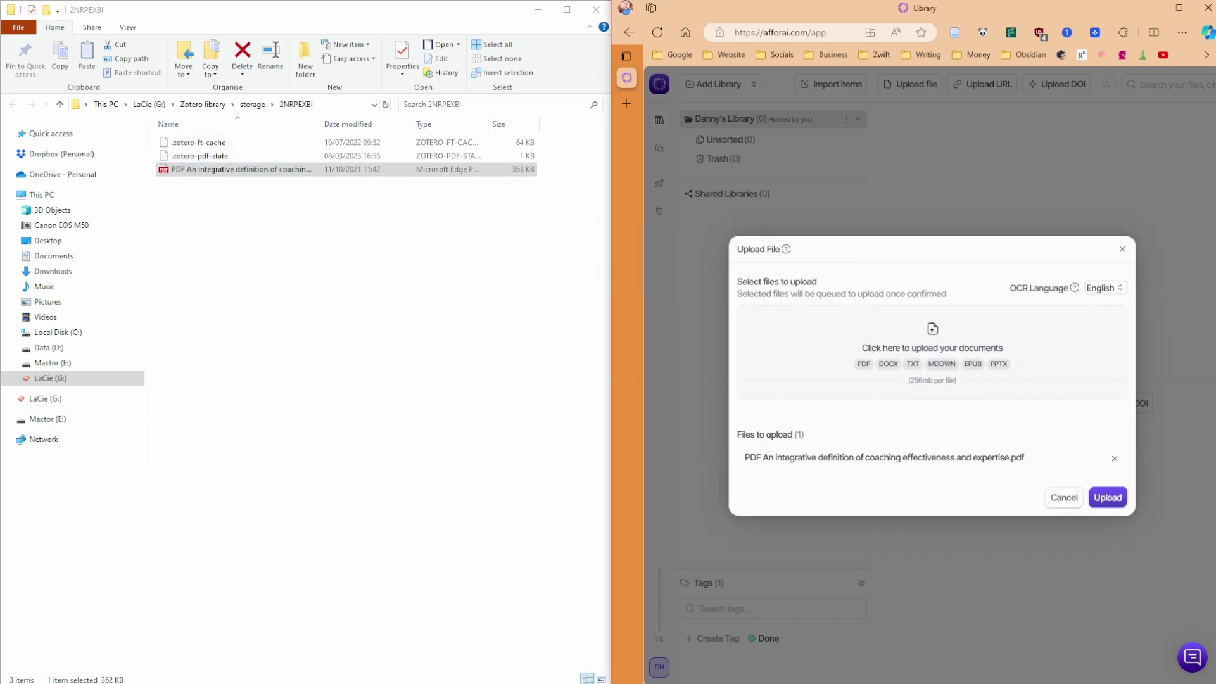
click(1108, 497)
key(super+Up)
click(496, 147)
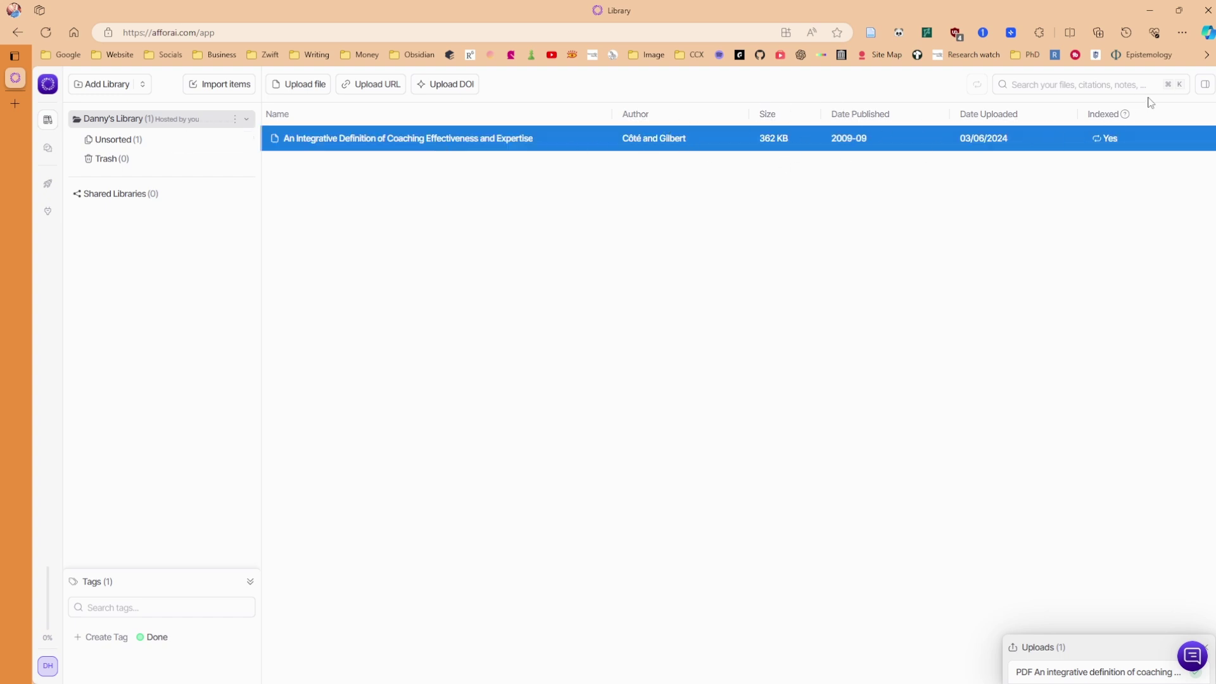
- Review the coaching article's Info, Citation and Notes tabs, then dismiss its row menu
click(1202, 88)
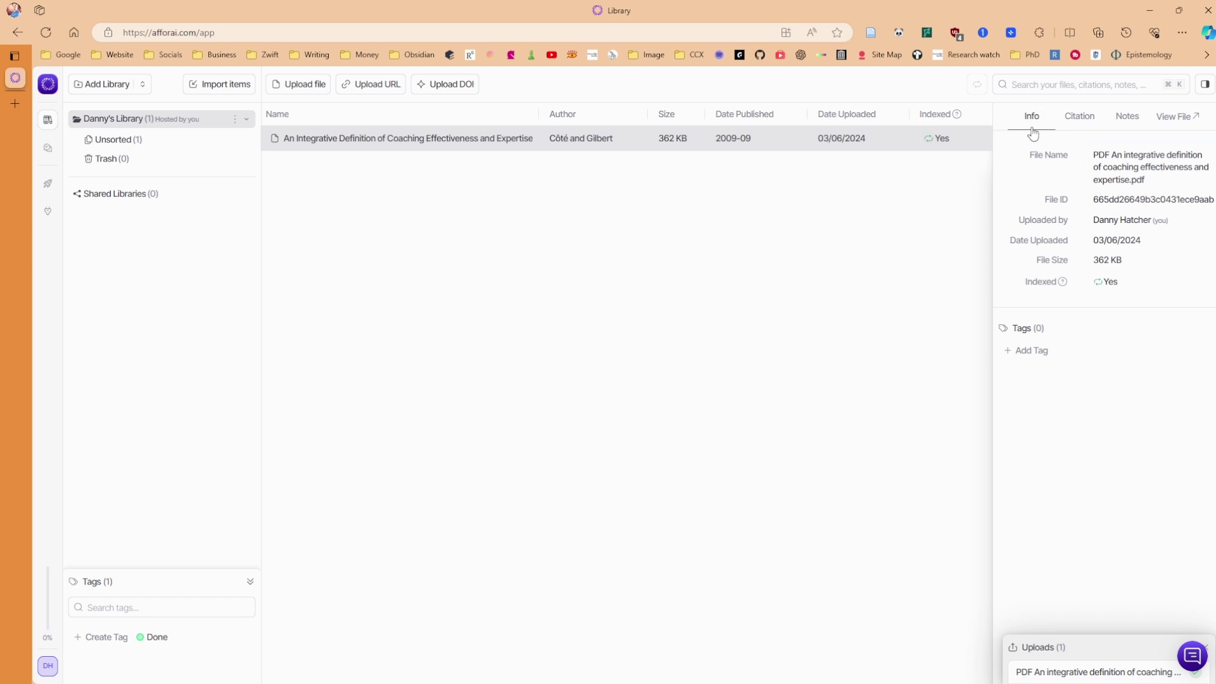
click(1080, 118)
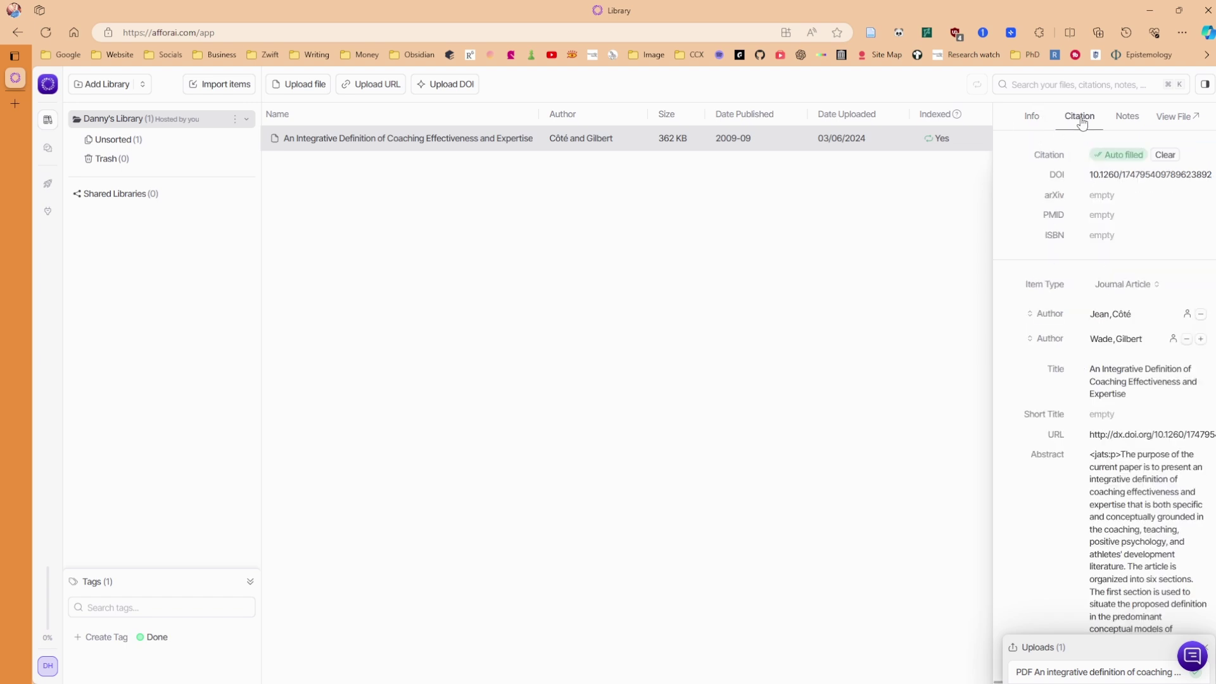
click(1128, 119)
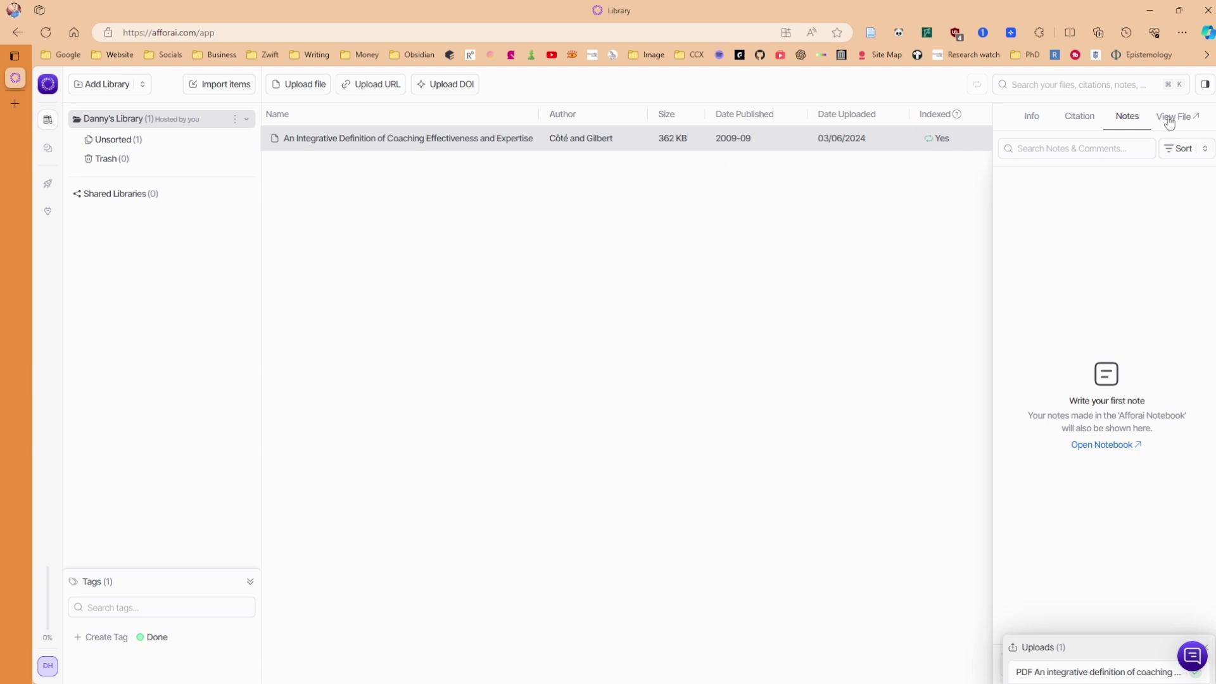
right_click(501, 139)
click(470, 202)
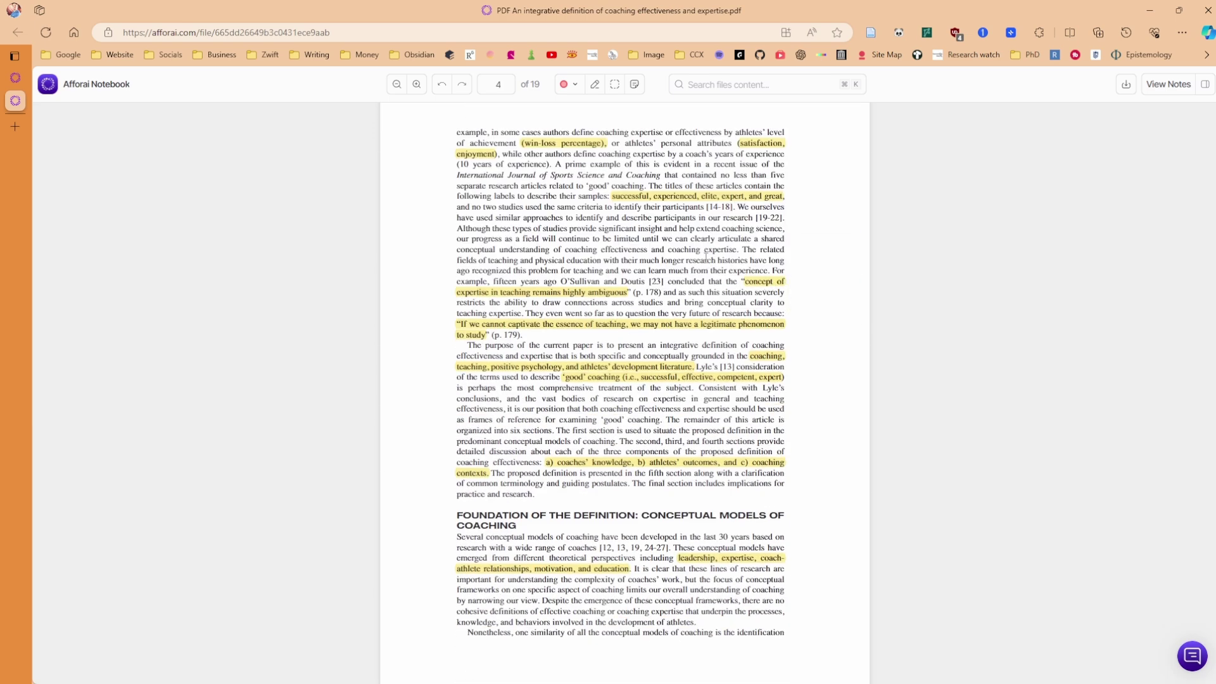
- Text-highlight the abstract's opening sentence in pink
scroll(705, 256, up, 7)
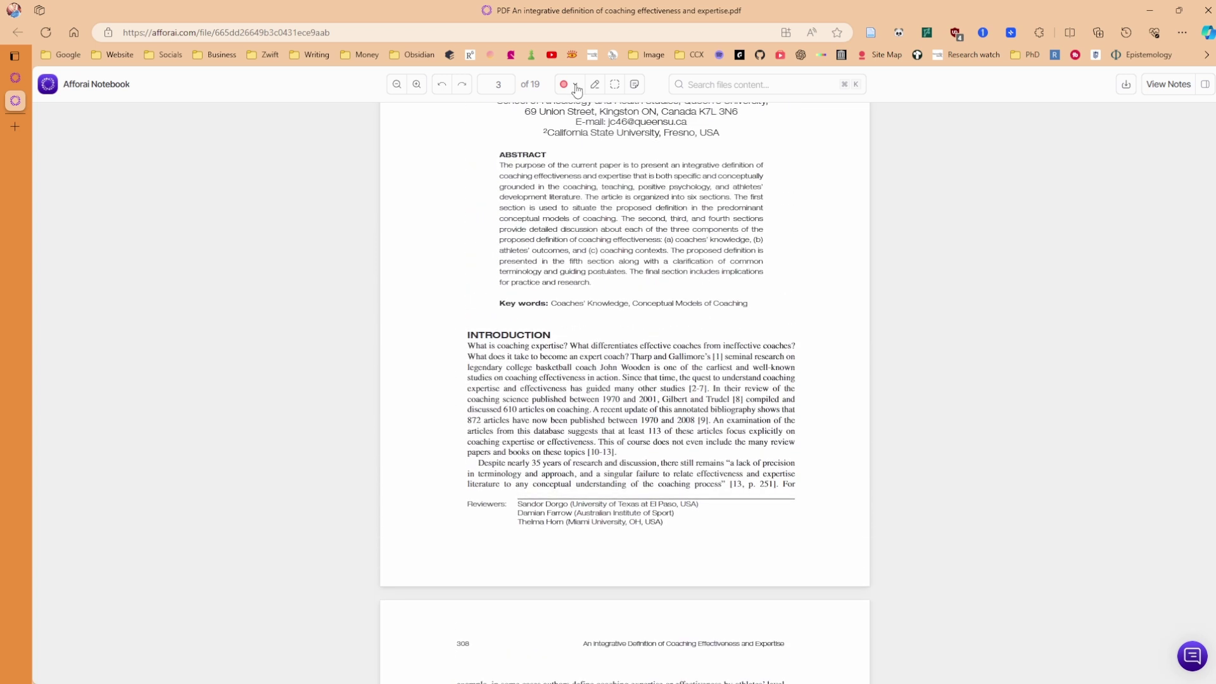
click(575, 87)
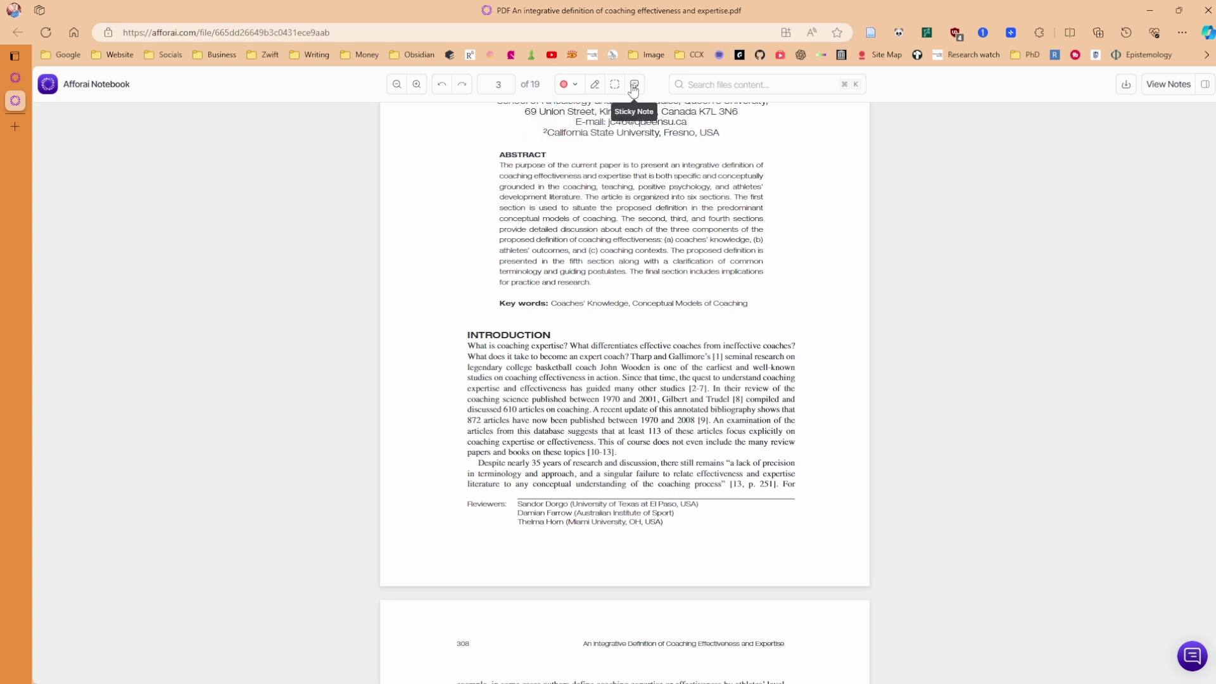
click(595, 85)
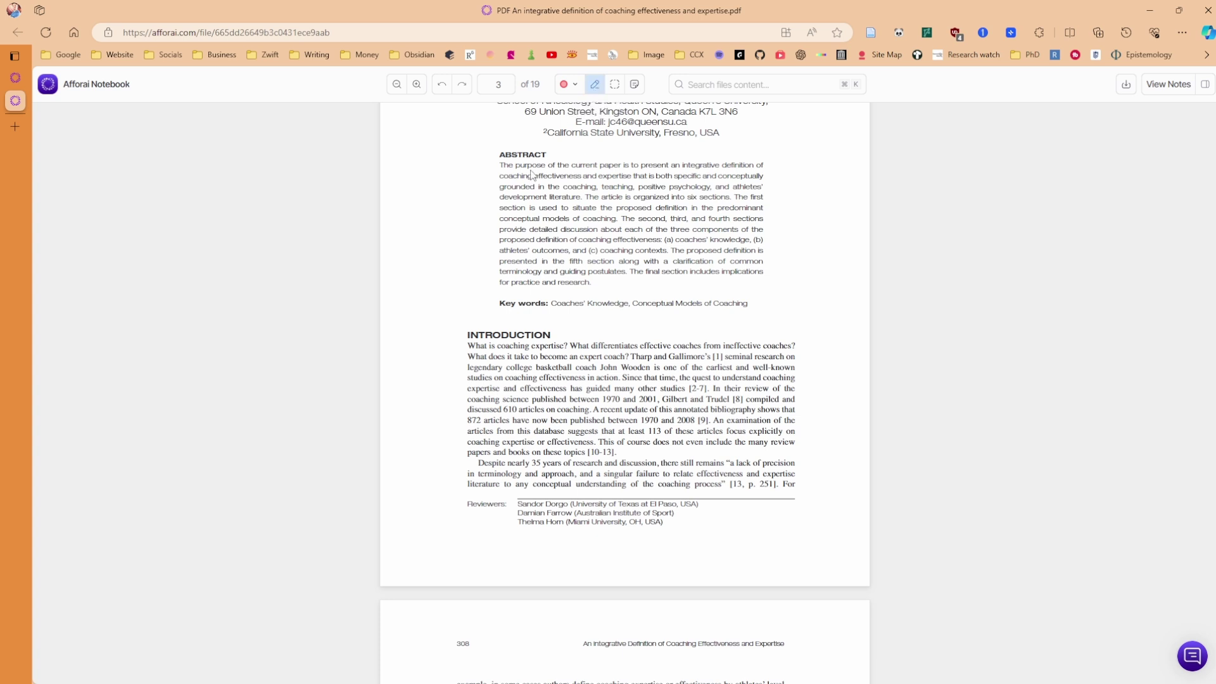
drag(503, 166, 568, 172)
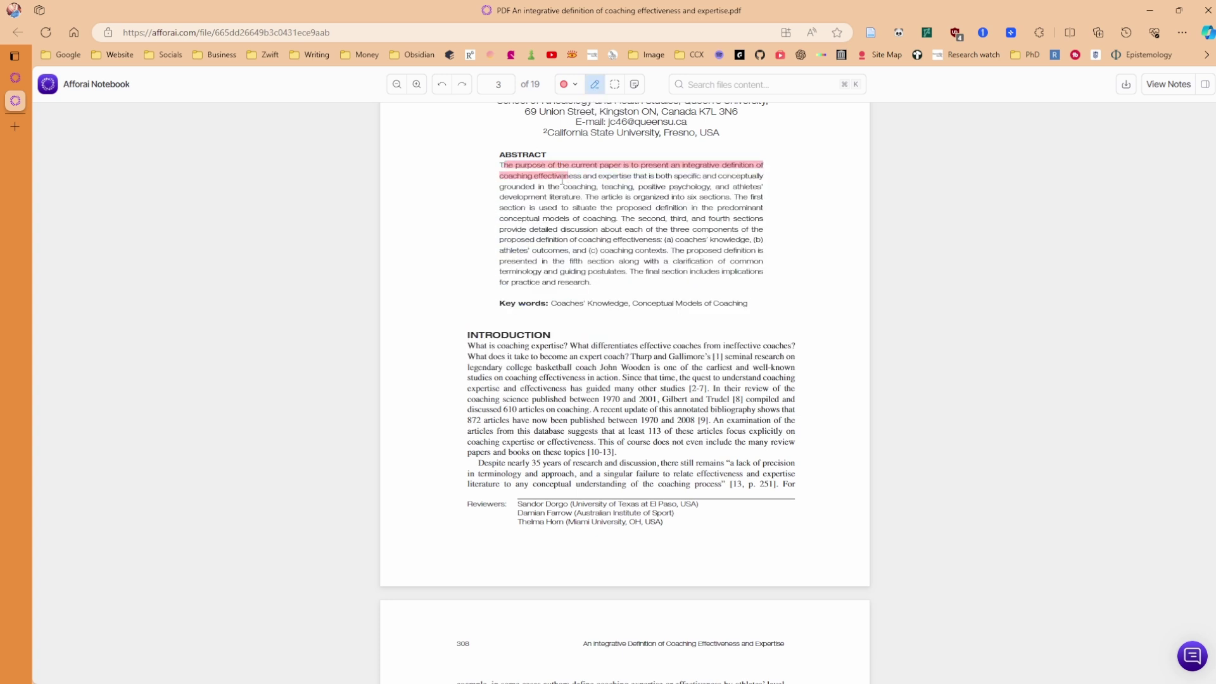
- Area-highlight the abstract's final lines and key words, recoloured yellow, without a comment
click(614, 84)
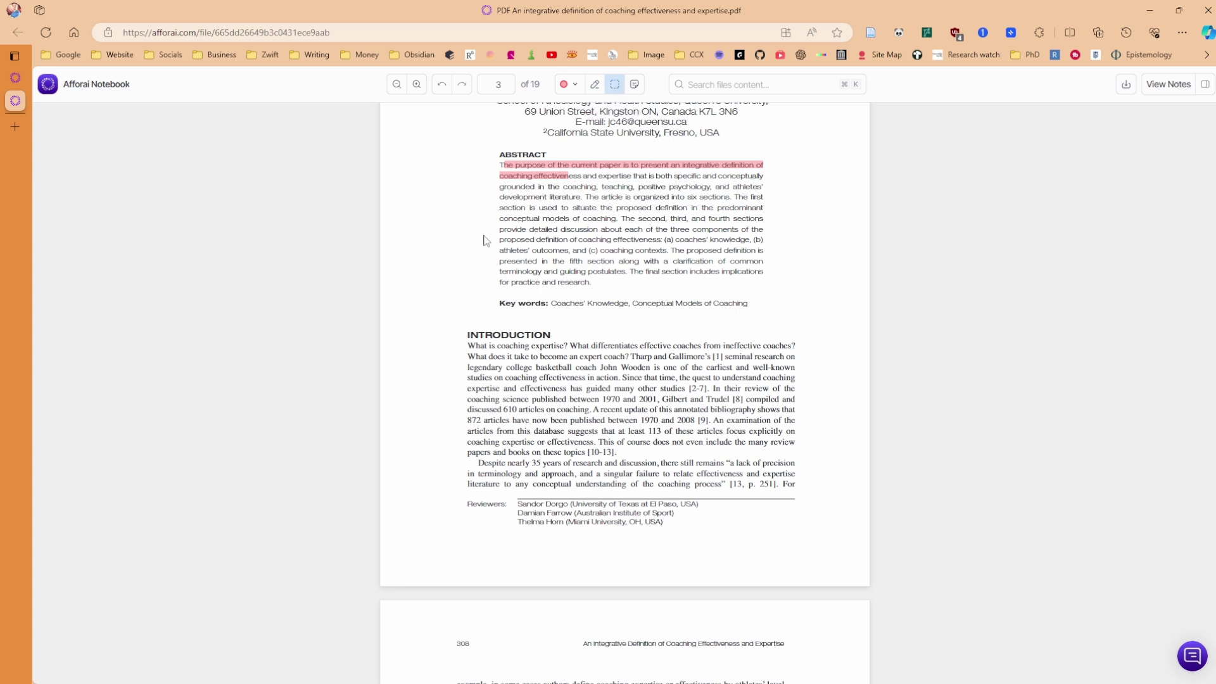
drag(487, 231, 763, 322)
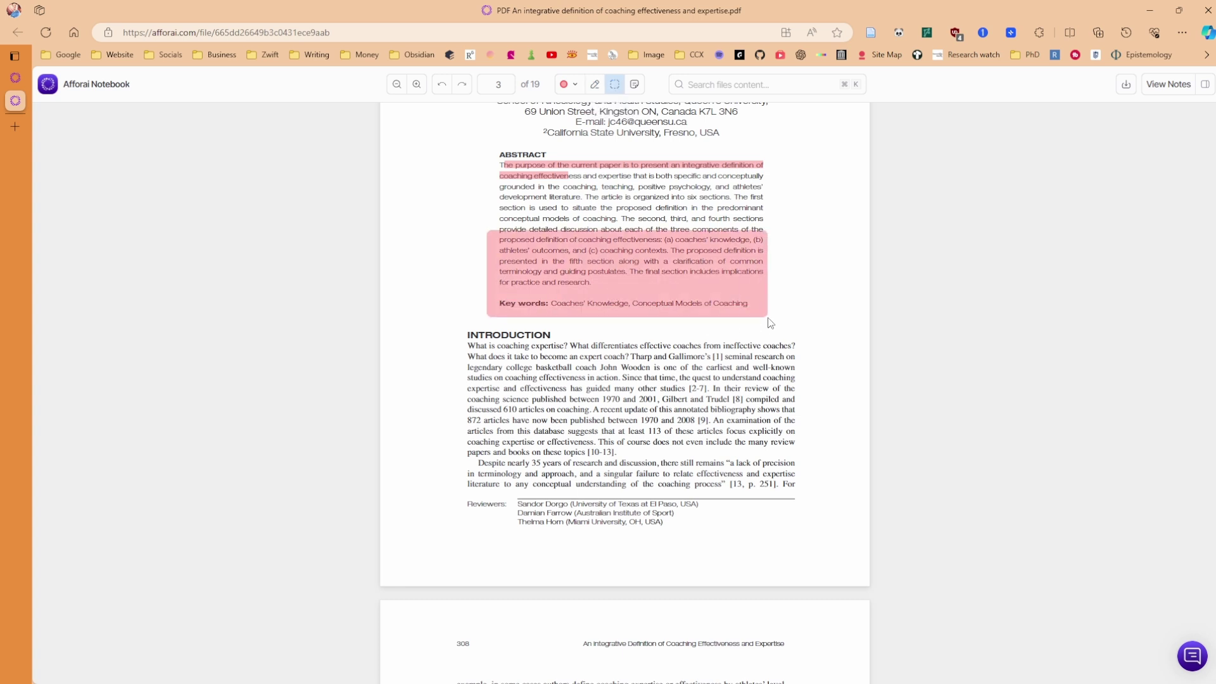
drag(770, 323, 769, 323)
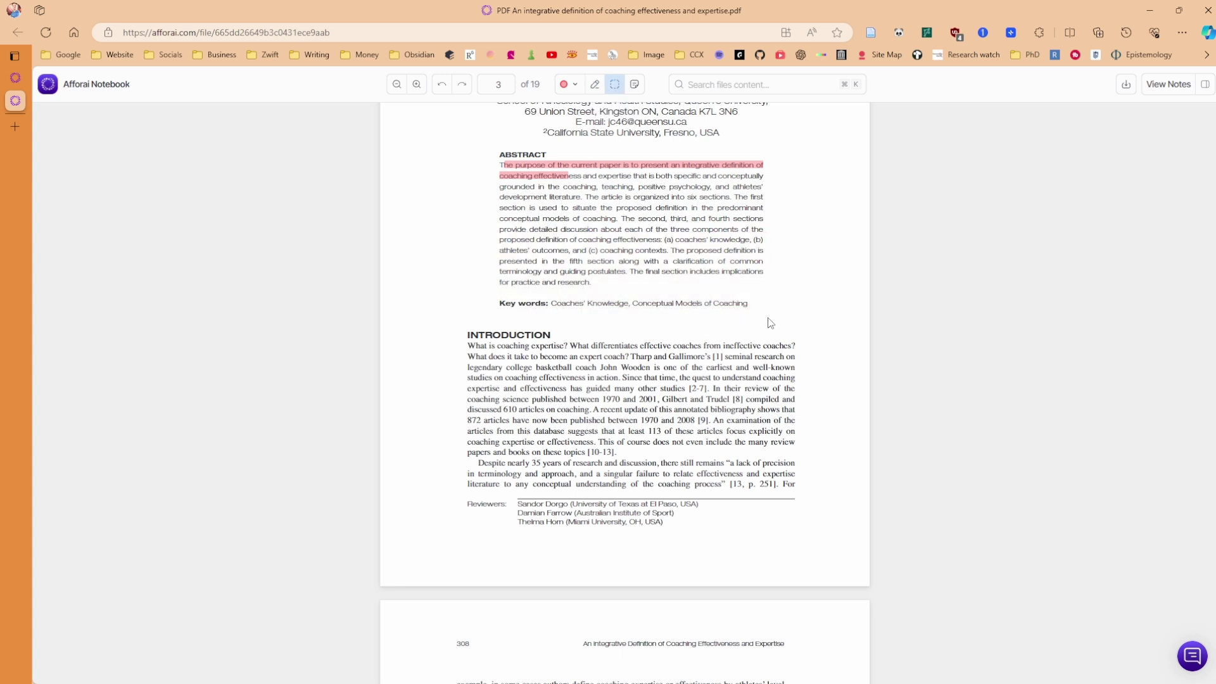
click(622, 261)
click(622, 261)
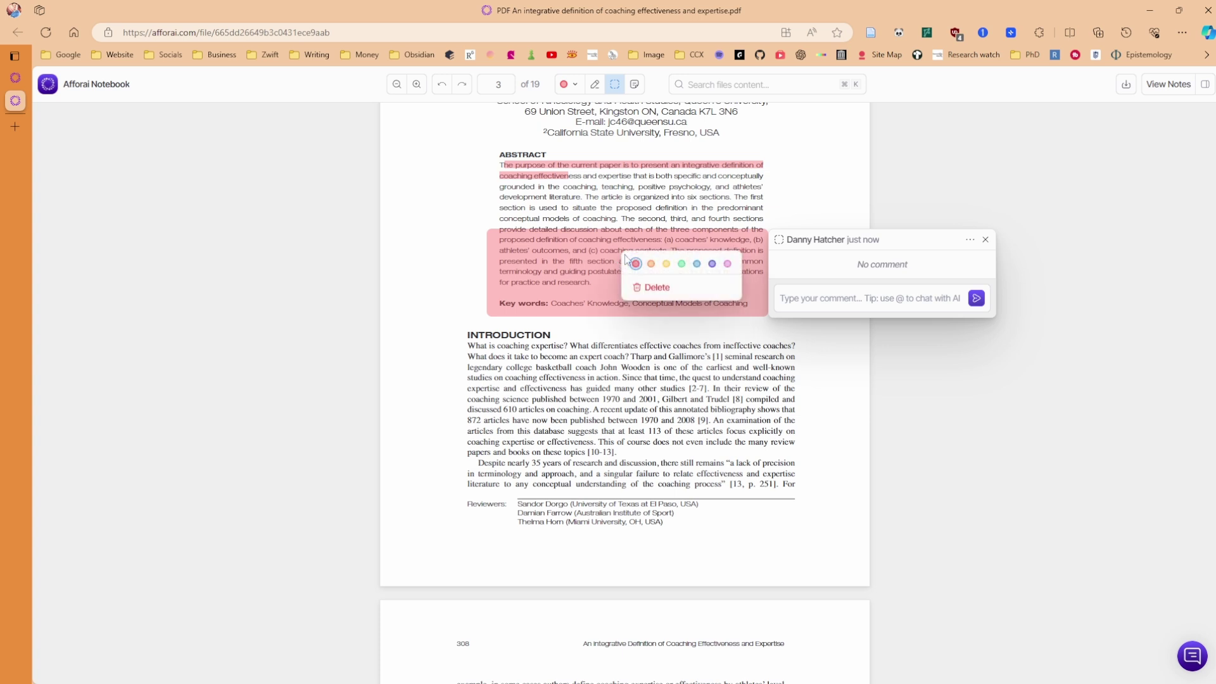
click(667, 264)
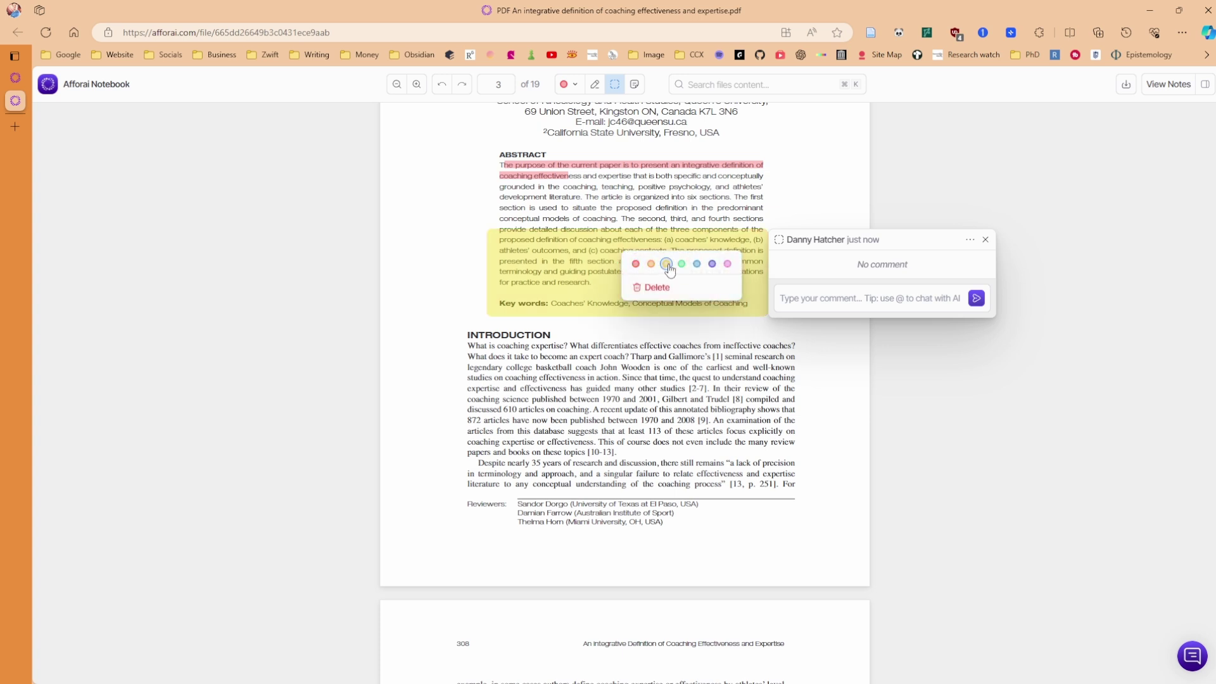
click(830, 305)
key(Escape)
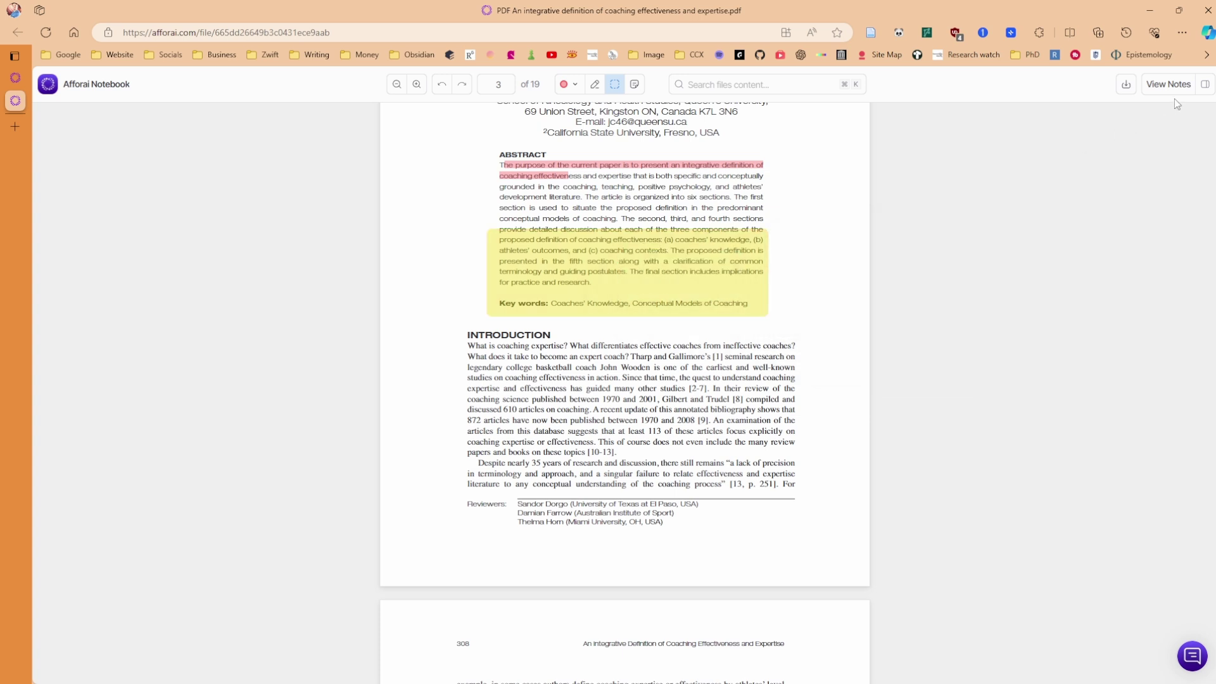
- Mention Azure GPT-3.5 in the pink highlight's comment after declining the GPT-4 Omni upgrade
click(1161, 89)
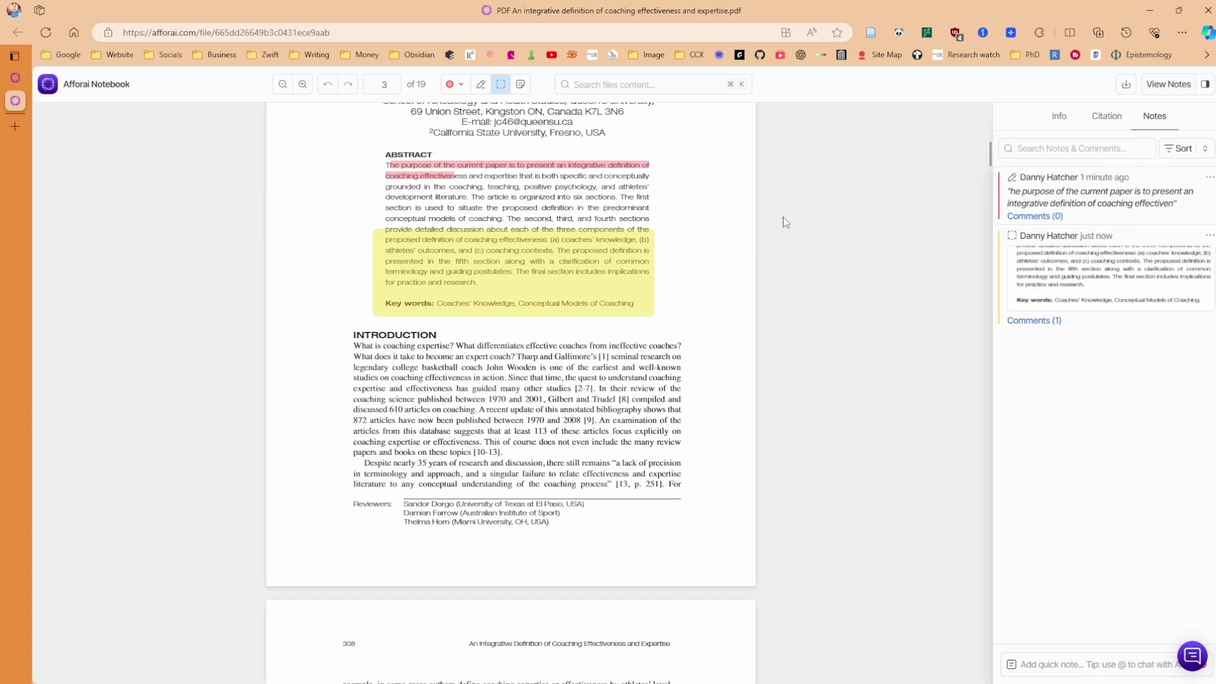
scroll(475, 228, down, 6)
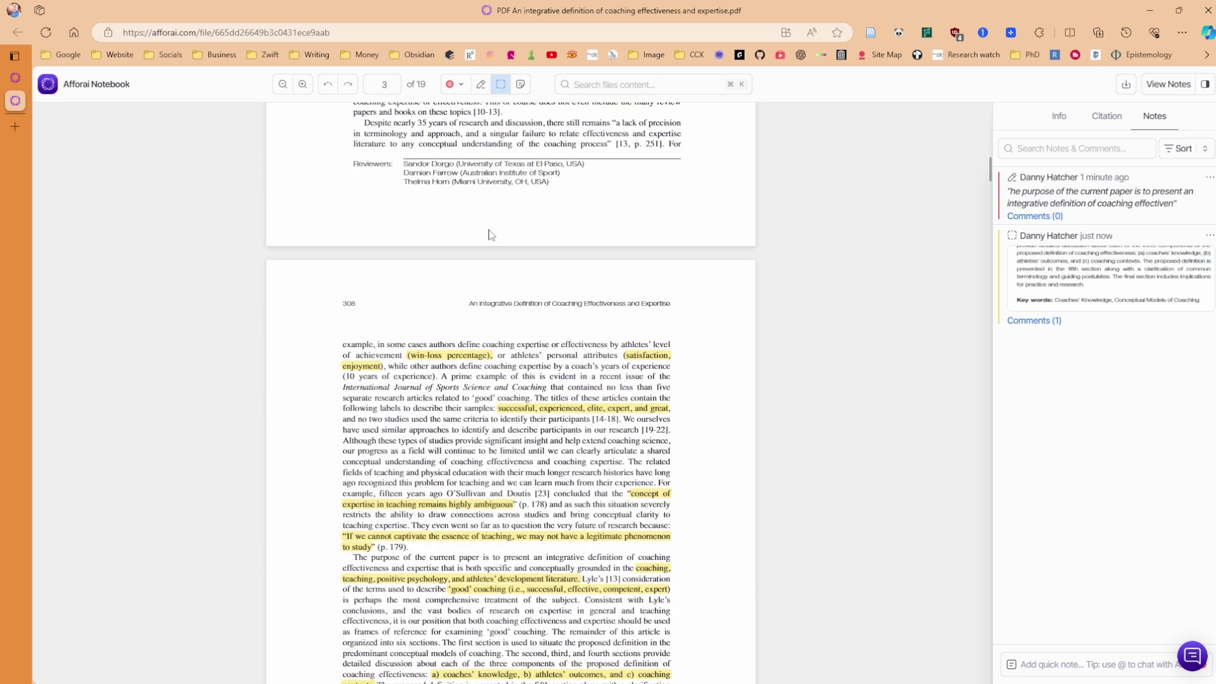
mouse_move(560, 329)
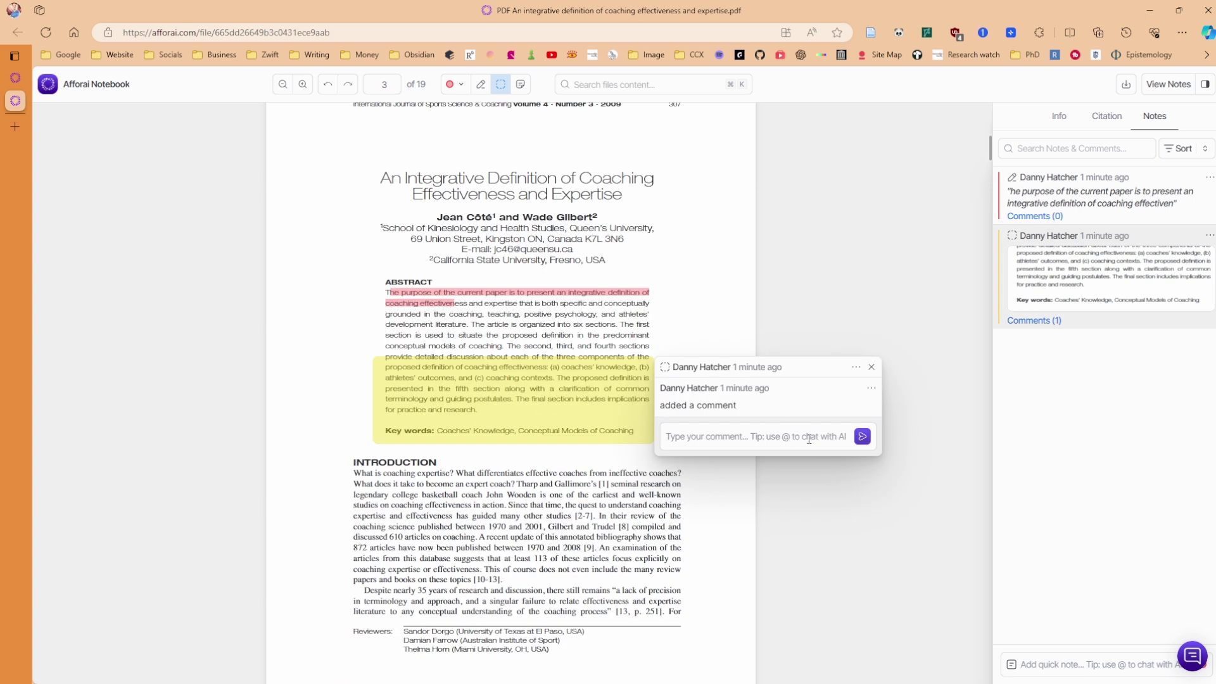
click(808, 436)
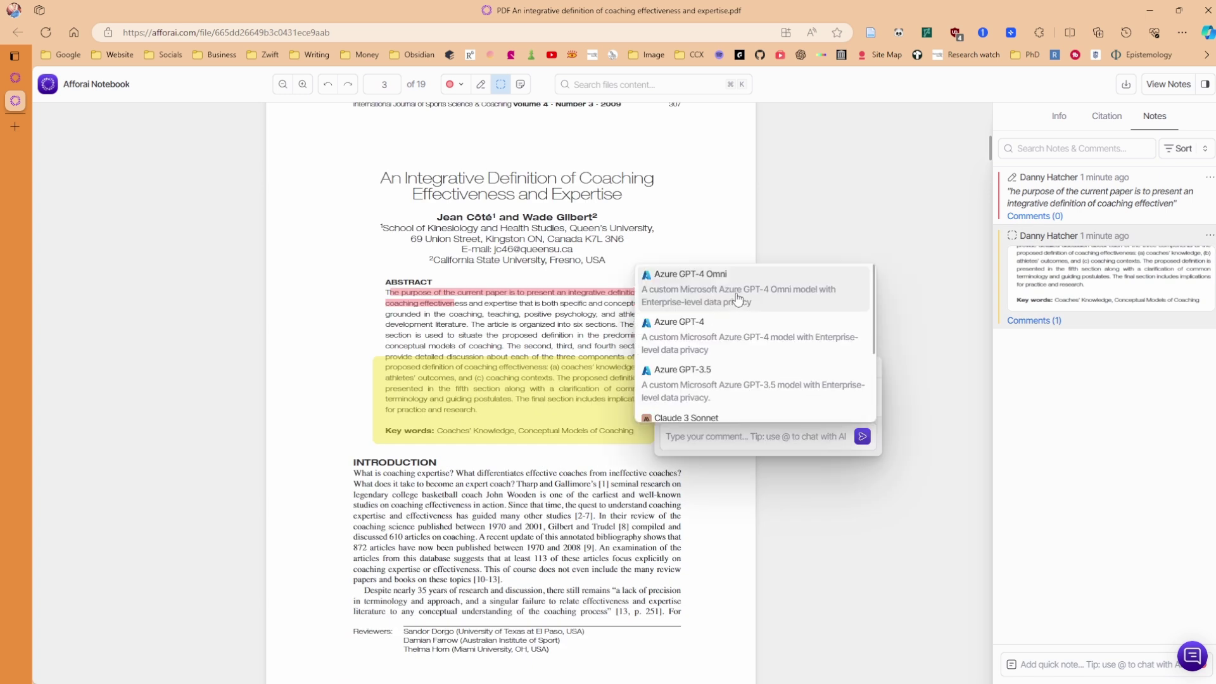
click(704, 296)
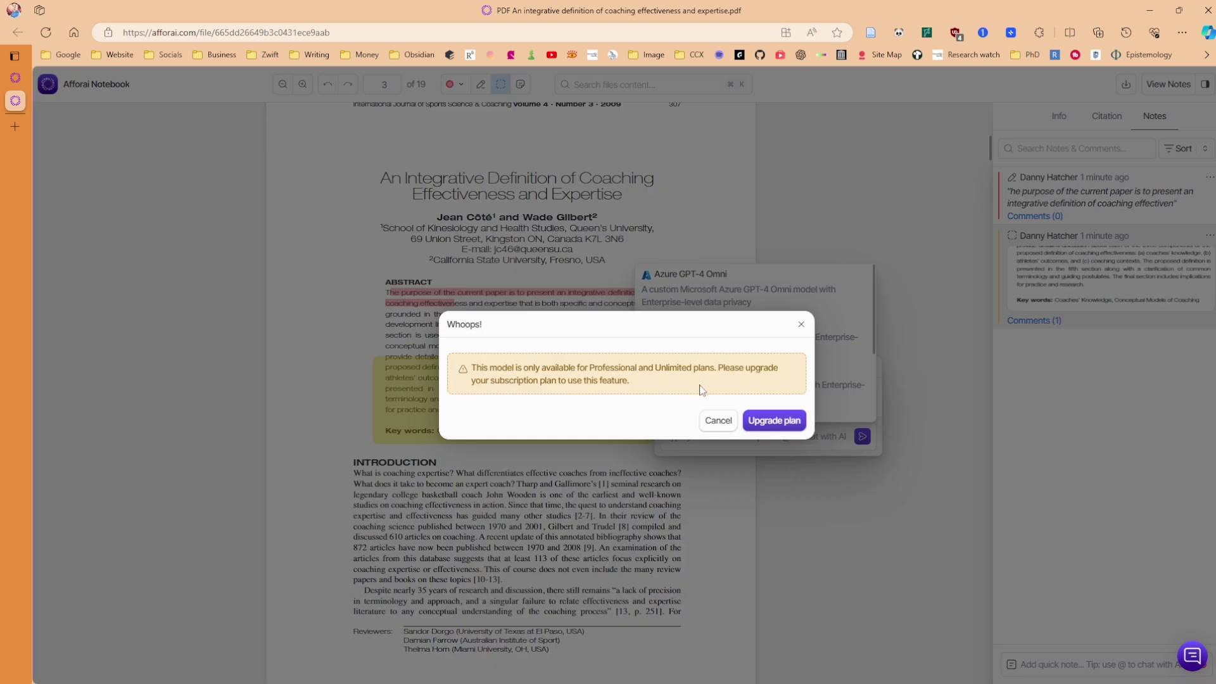
key(Escape)
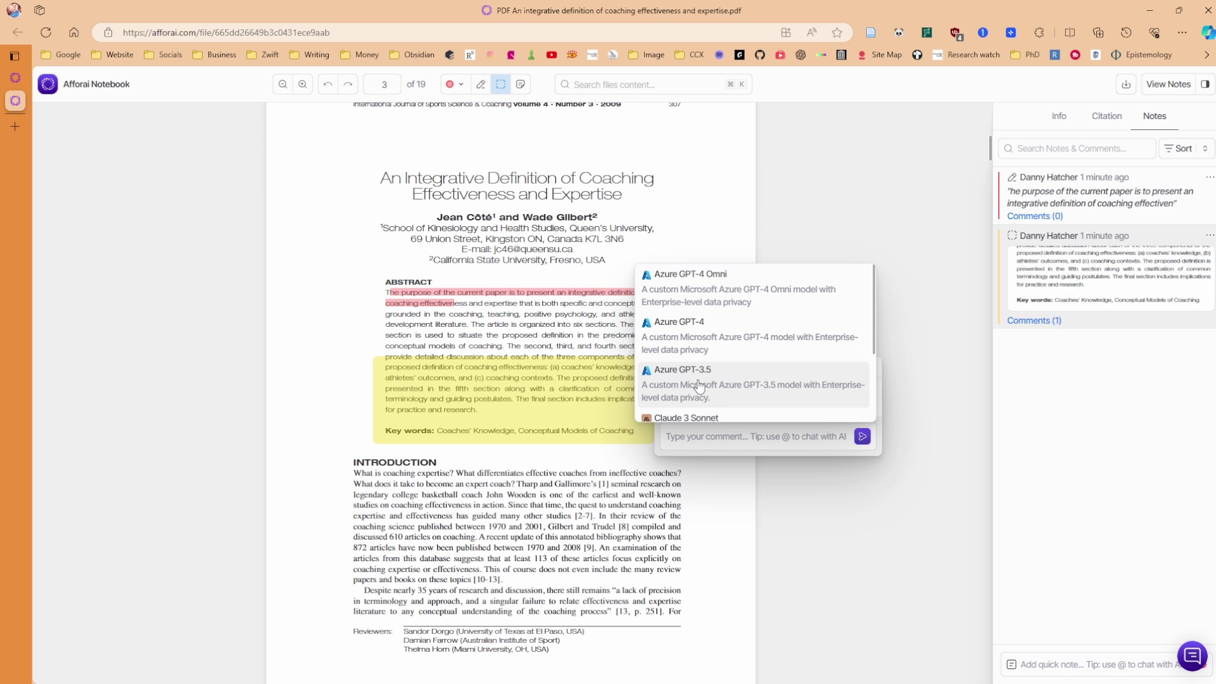
click(699, 385)
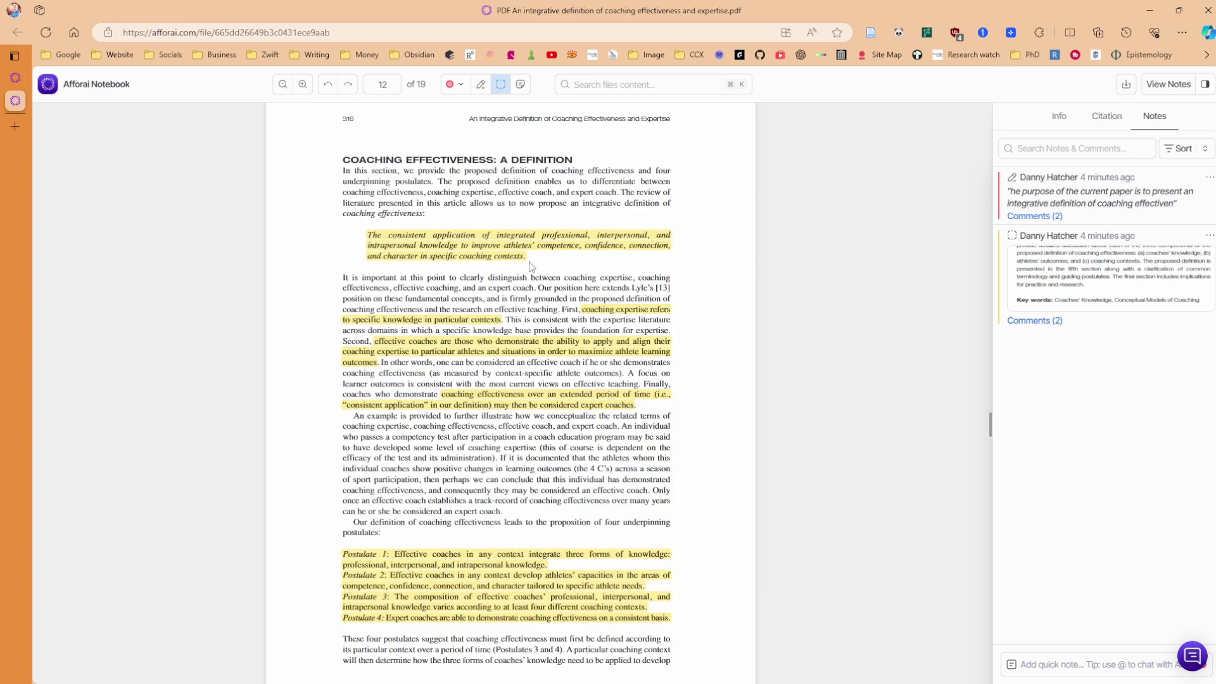
- Highlight the first paragraph under COACHING EFFECTIVENESS: A DEFINITION and ask Azure GPT-3.5 what it means
drag(530, 262, 425, 255)
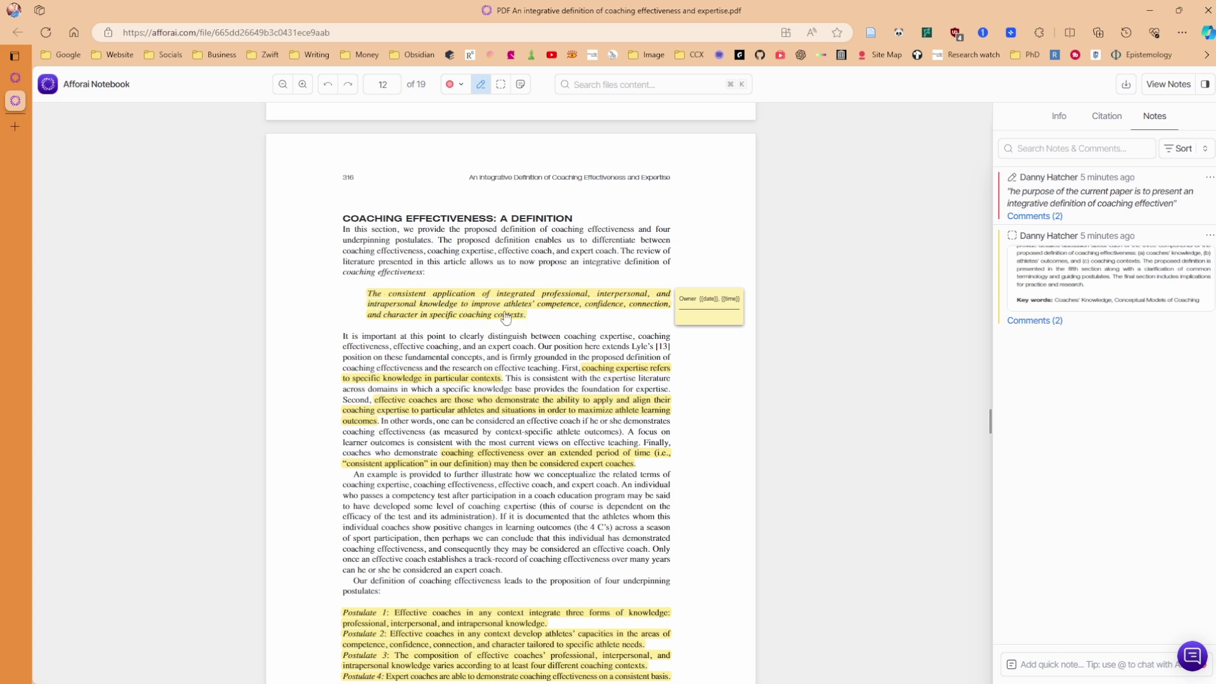
scroll(508, 319, up, 1)
drag(343, 271, 424, 313)
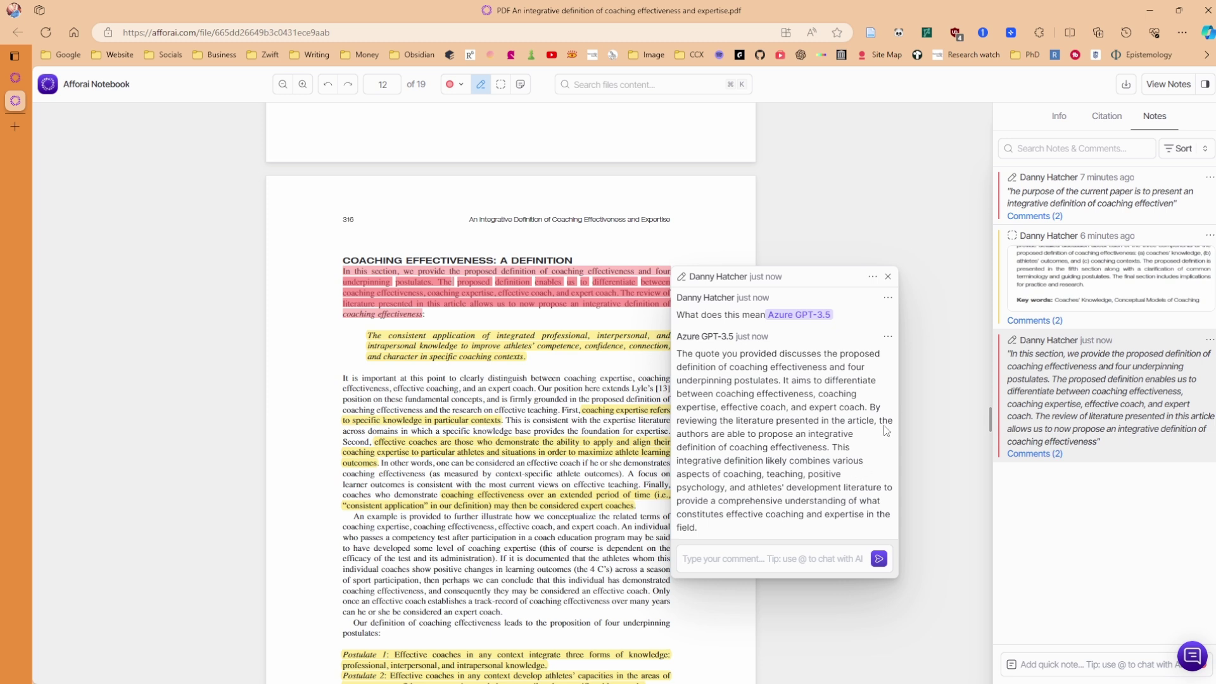
key(Escape)
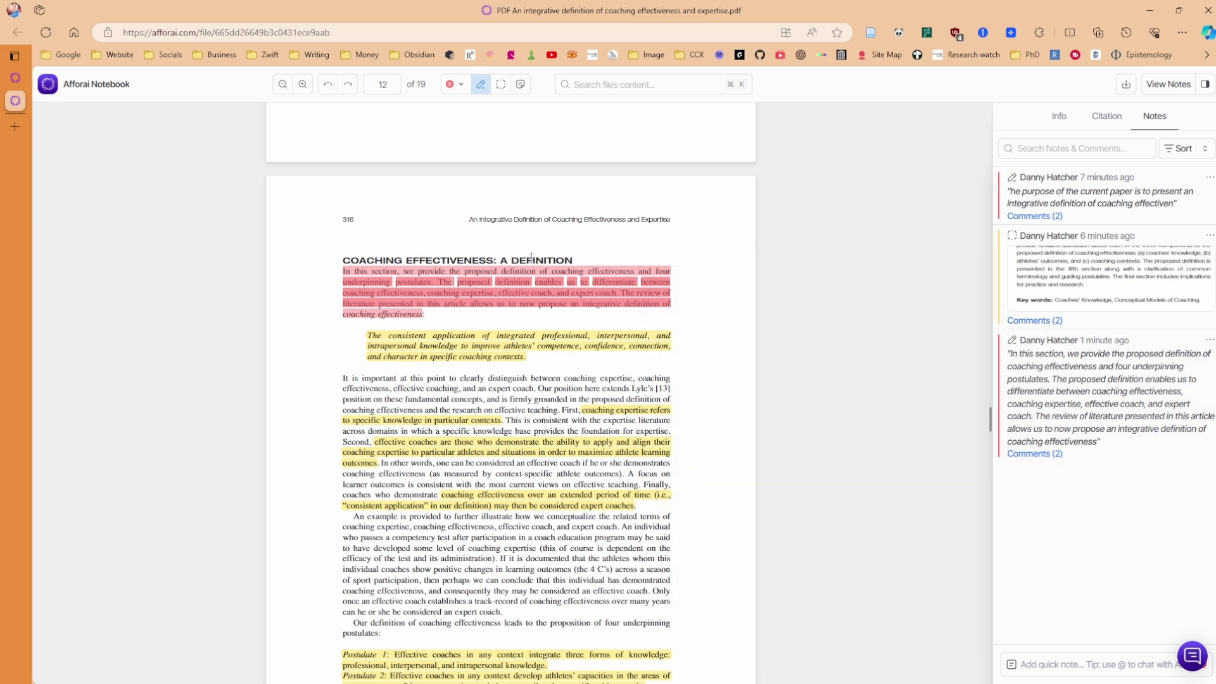
click(507, 293)
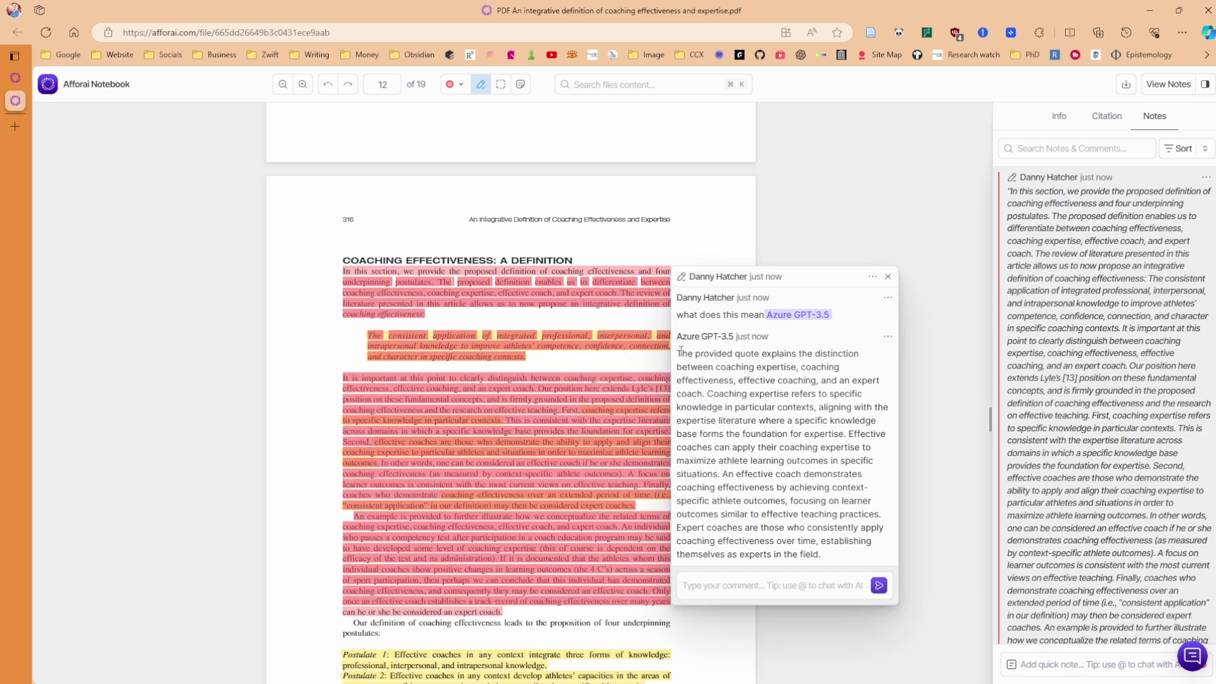
- Read the AI reply on expertise versus effectiveness, then open the long highlight note's menu
drag(683, 355, 803, 518)
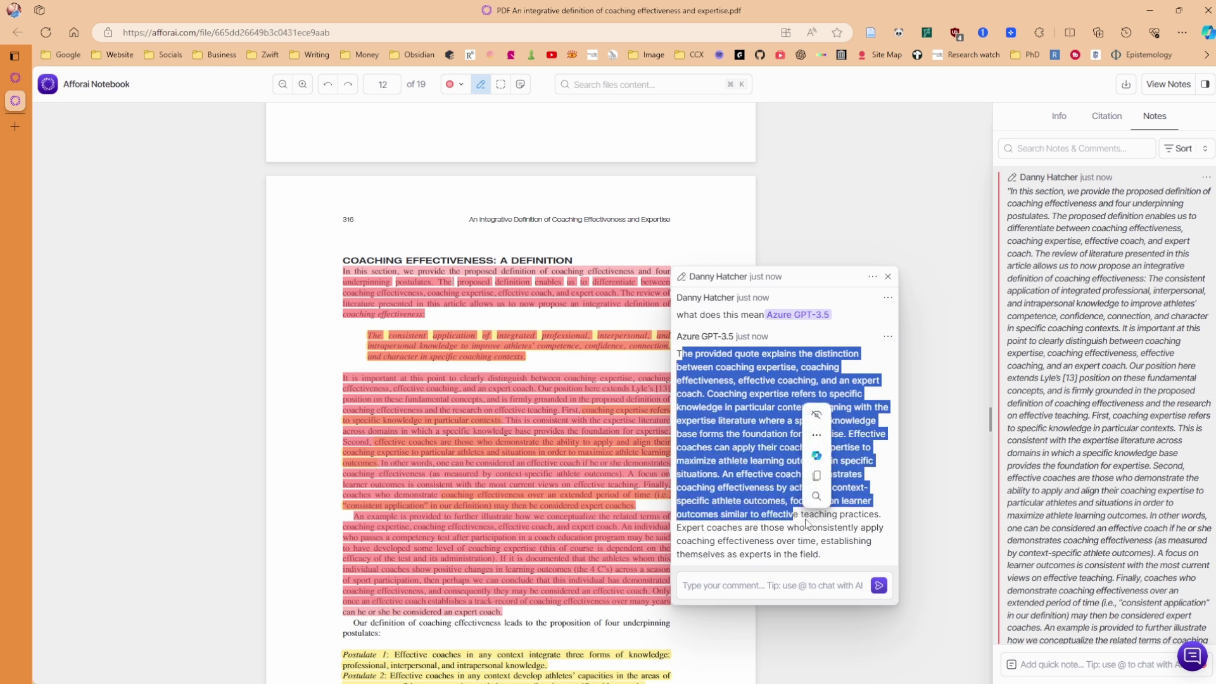
click(806, 519)
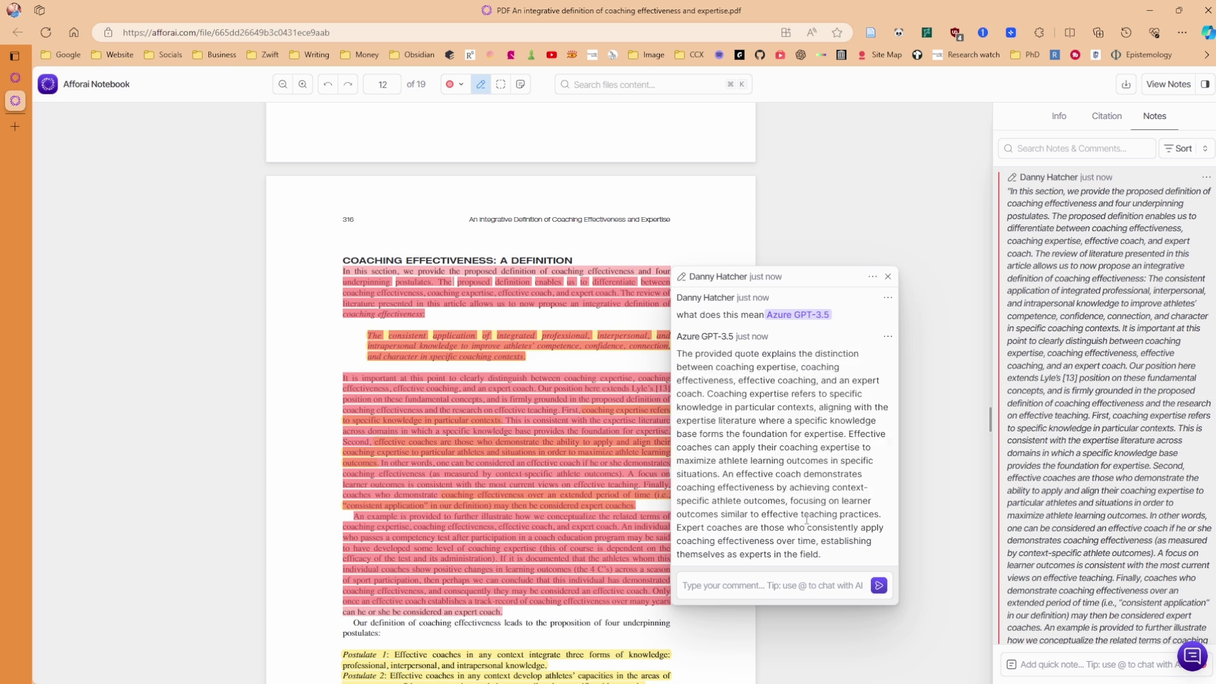
right_click(745, 393)
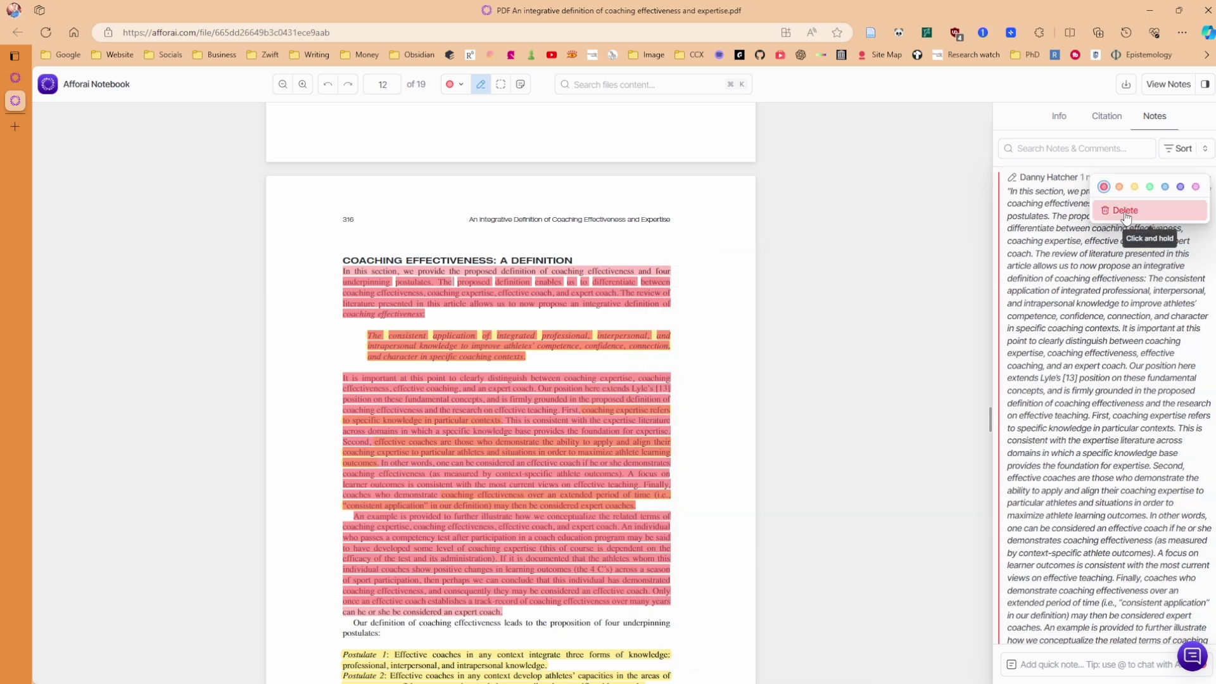
- Delete the long pink highlight and its note, then close the notebook
drag(1126, 217, 1125, 218)
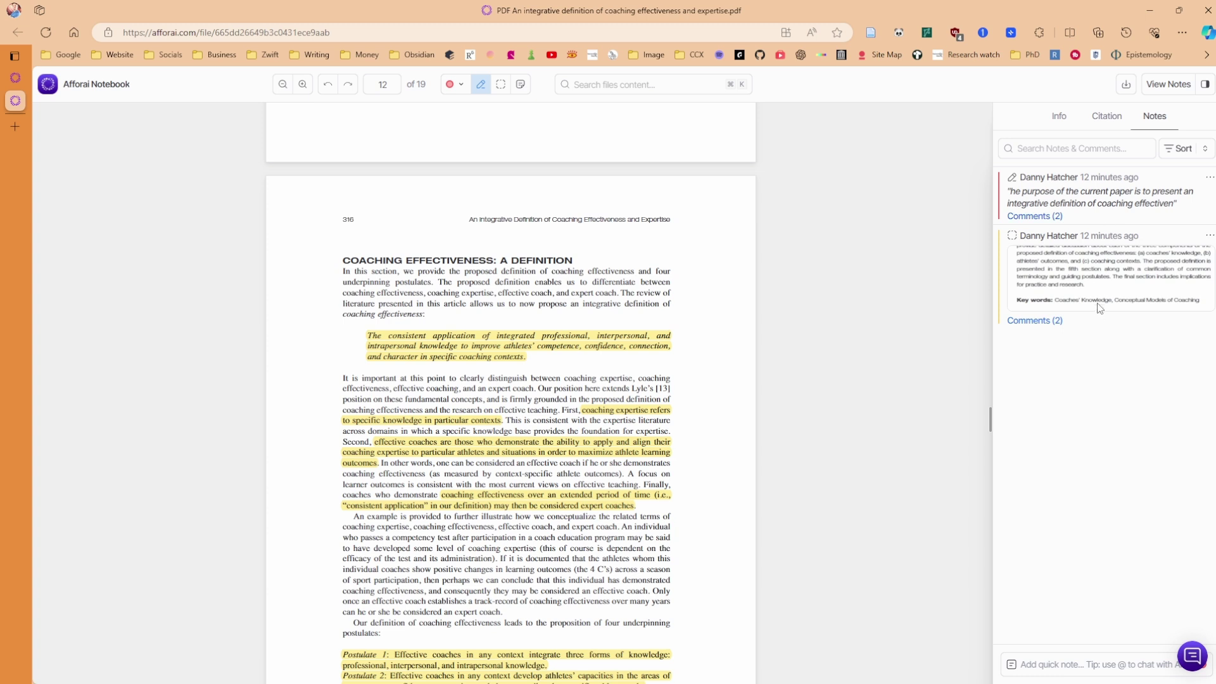
key(ctrl+w)
- Tag the coaching paper with Afforai's Done tag from its Info panel
click(532, 139)
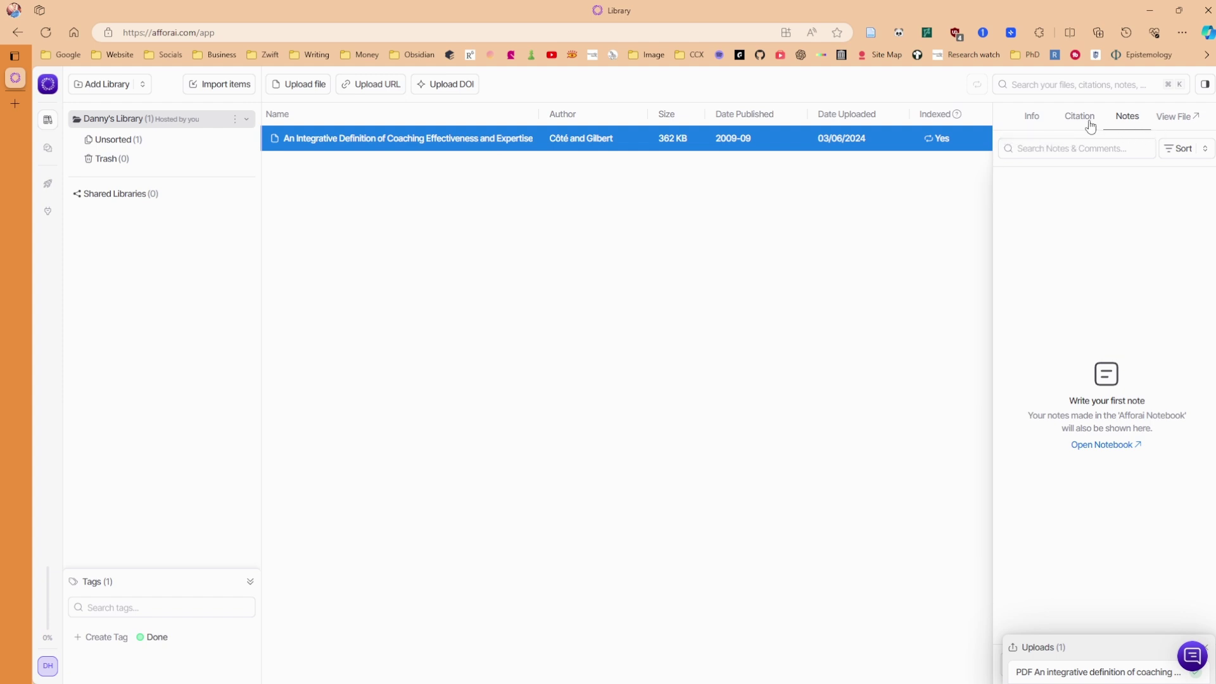
click(1027, 120)
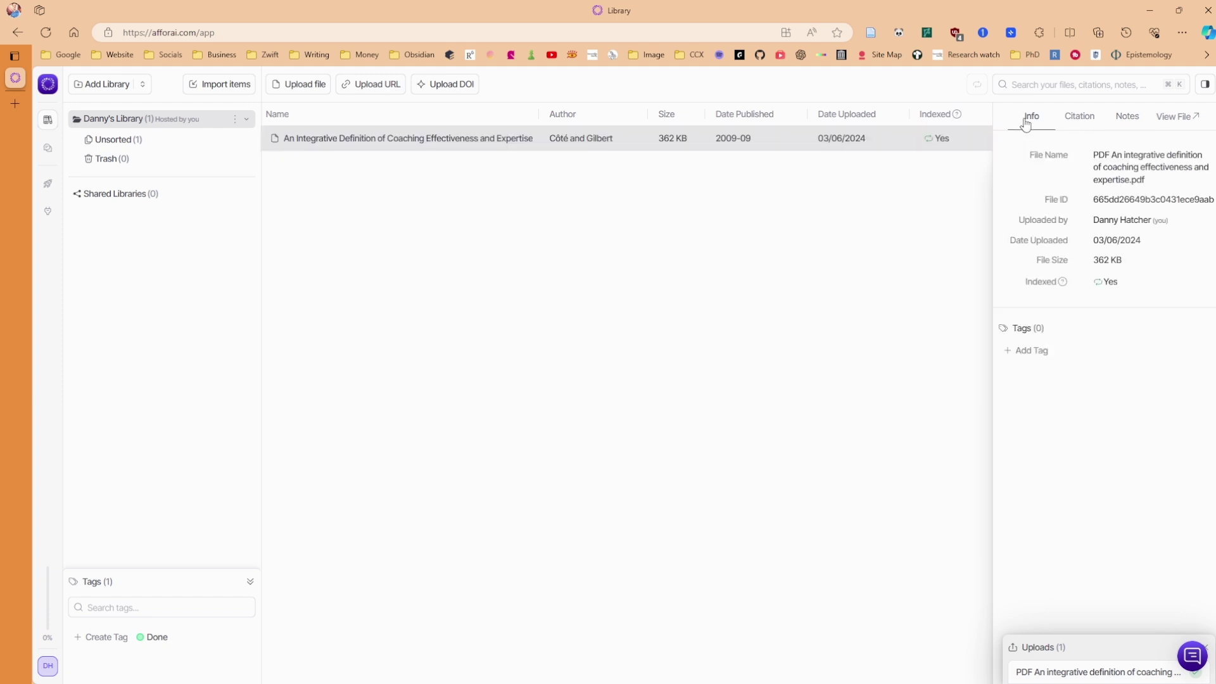
click(1028, 351)
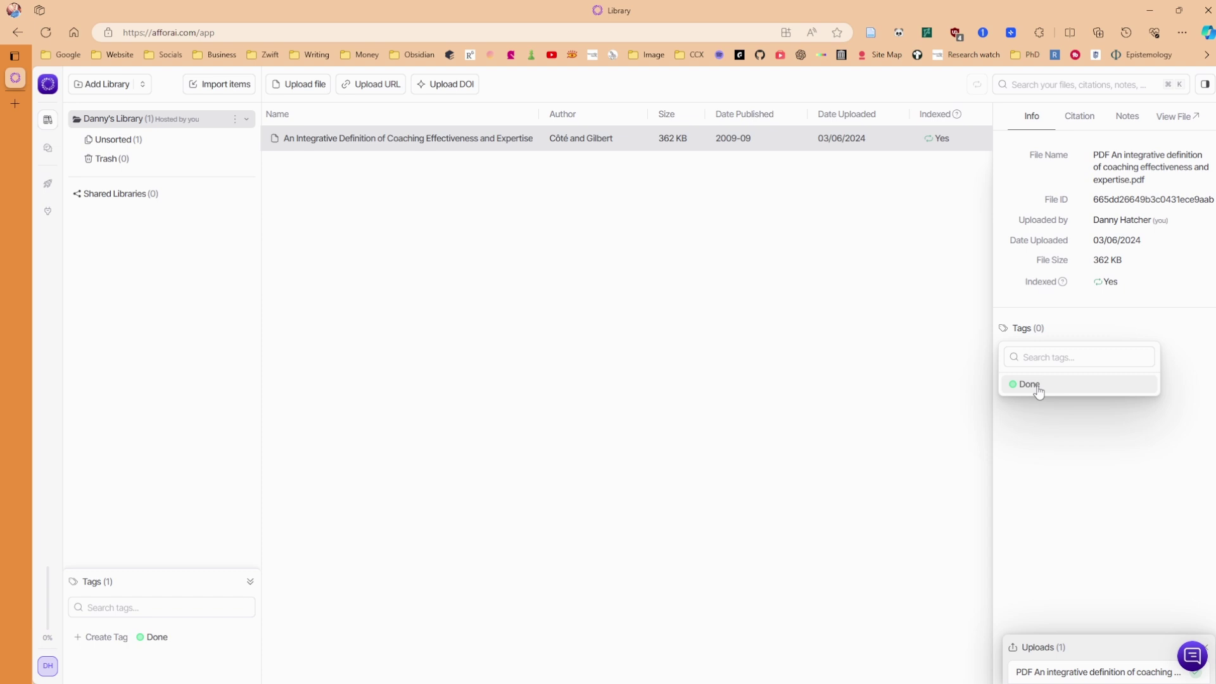
click(1038, 386)
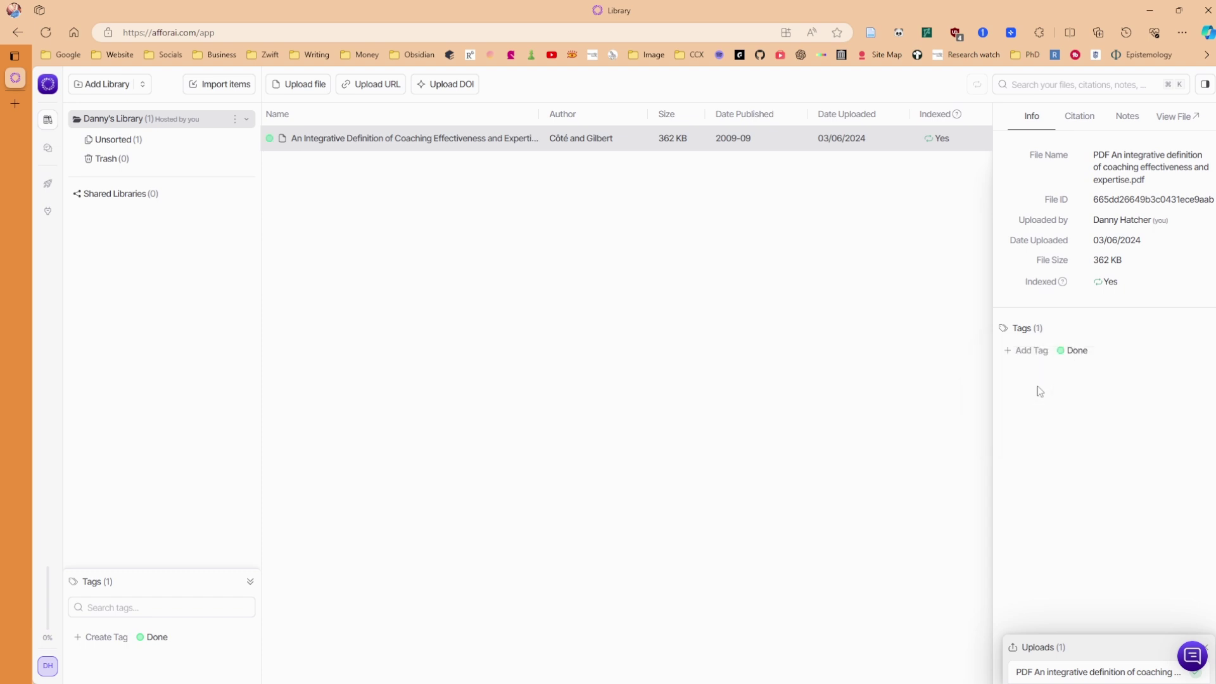
- Create a new Waiting tag and choose Becoming a sports coach.pdf for upload
click(102, 638)
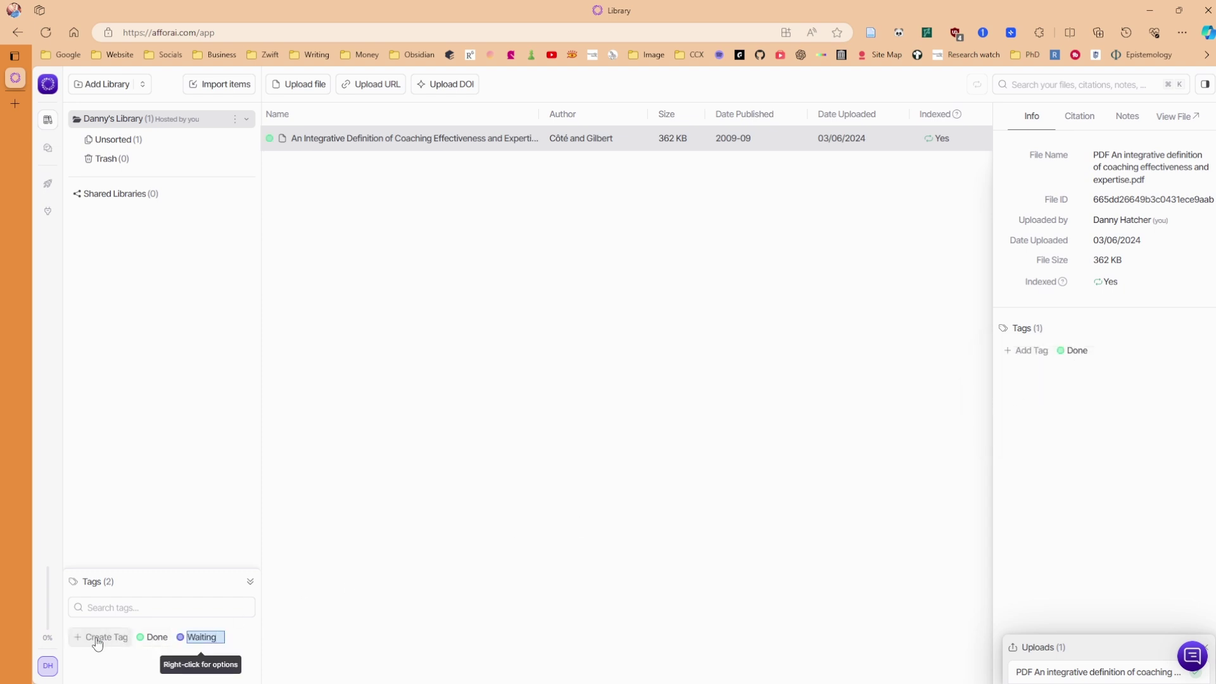
key(Return)
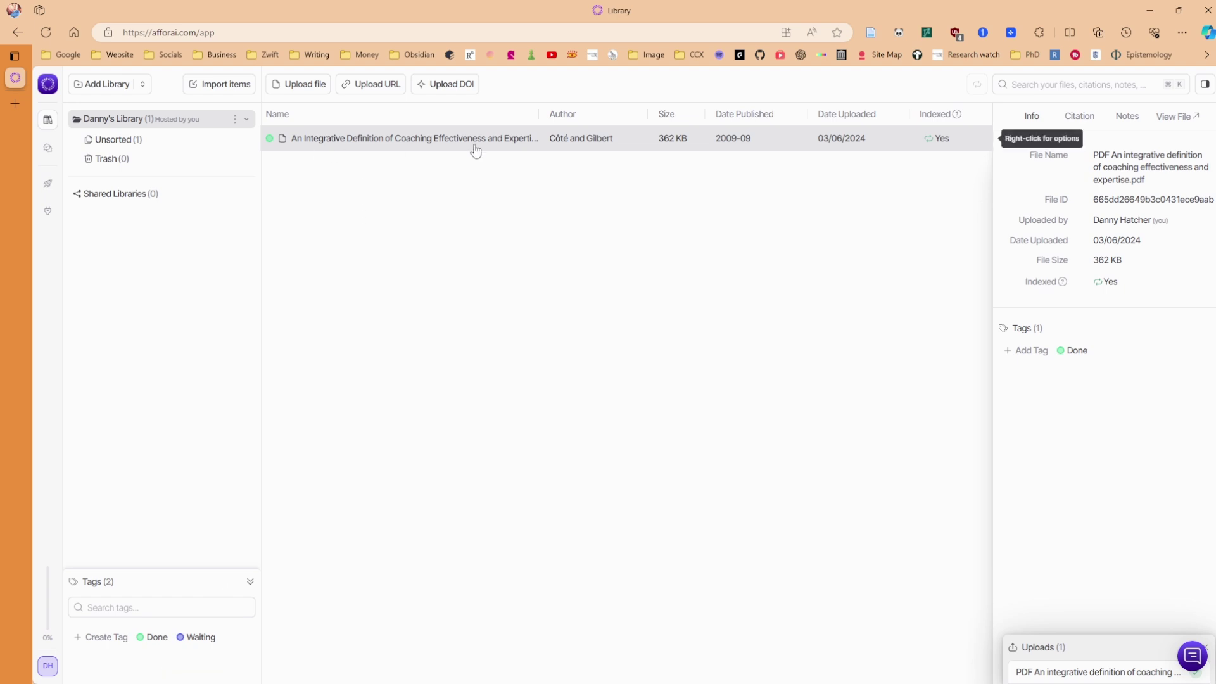
key(ctrl+v)
- Upload Becoming a sports coach.pdf and view its auto-filled citation details
double_click(456, 457)
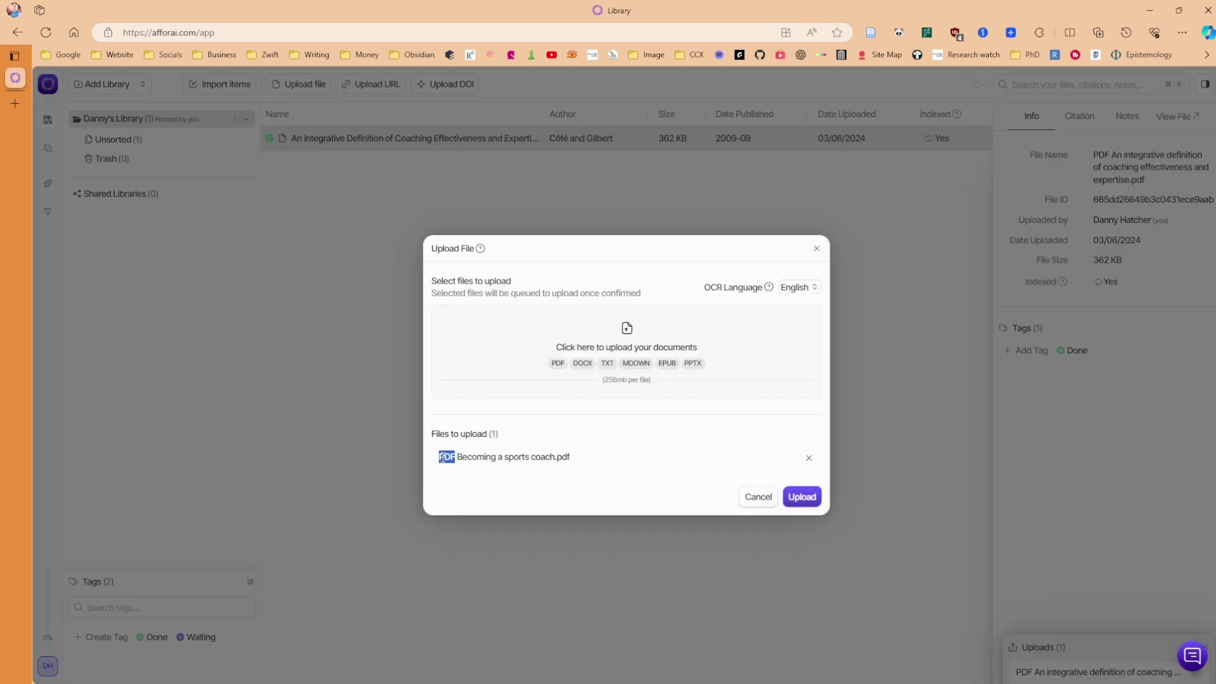
click(510, 467)
click(802, 496)
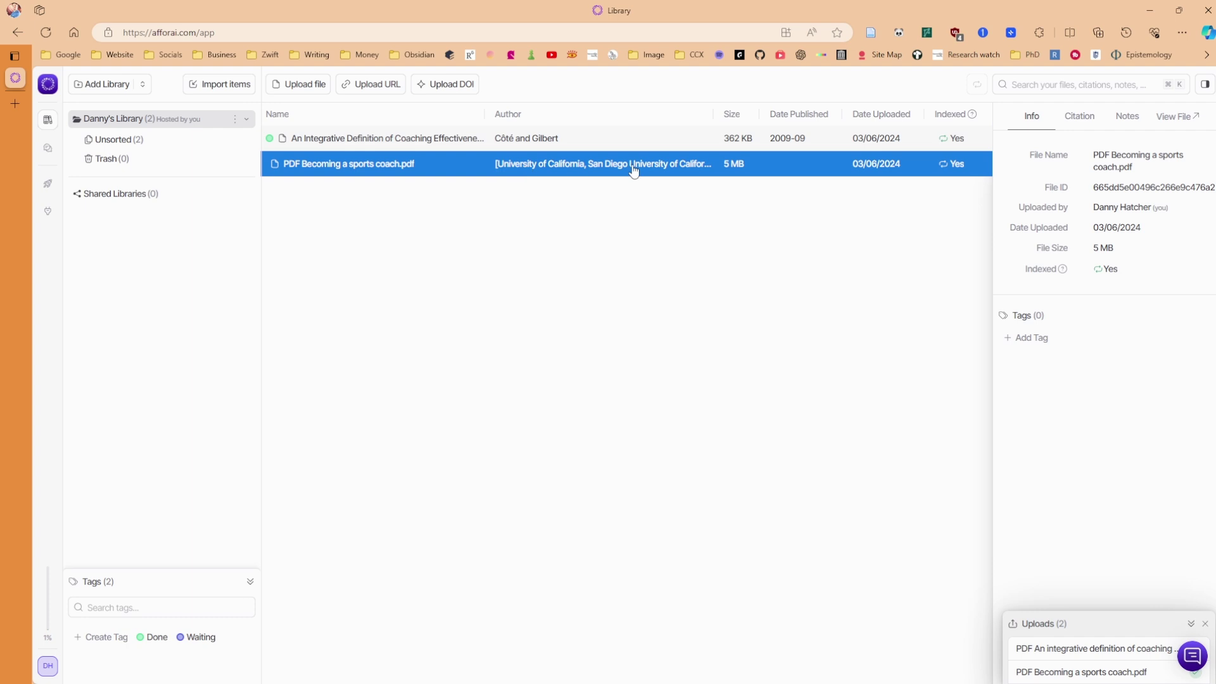
click(1081, 119)
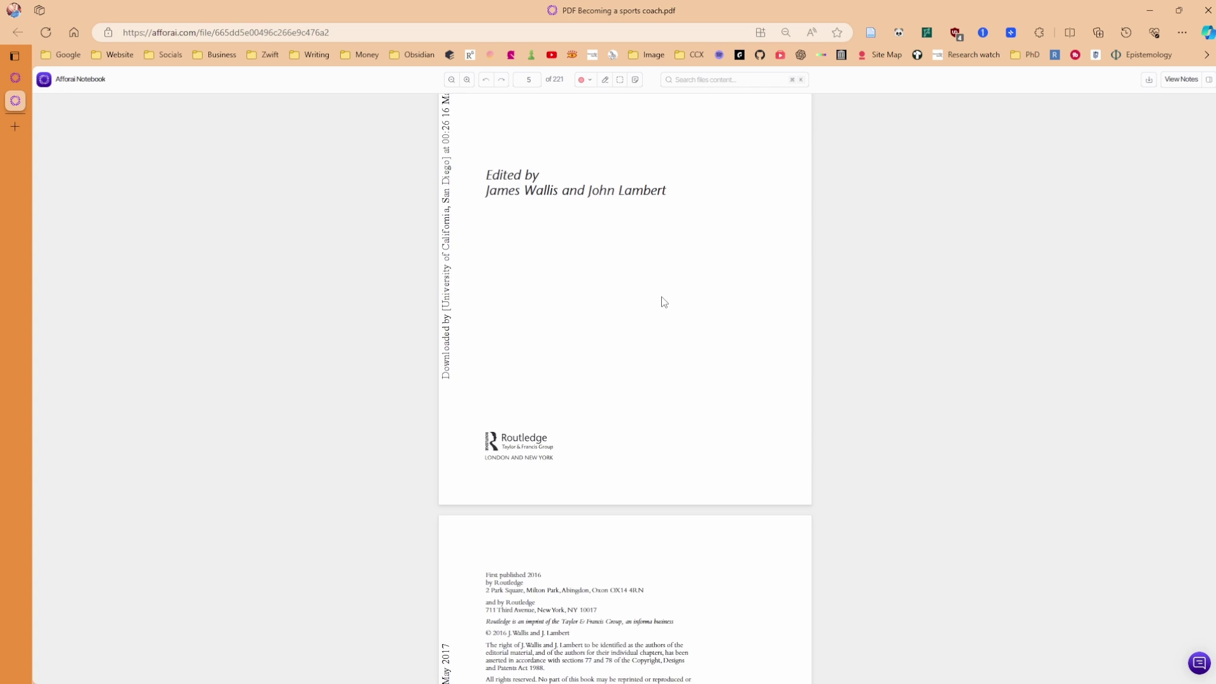
- Highlight the first three lines of the book's Introduction in red, then close the viewer
scroll(663, 301, down, 20)
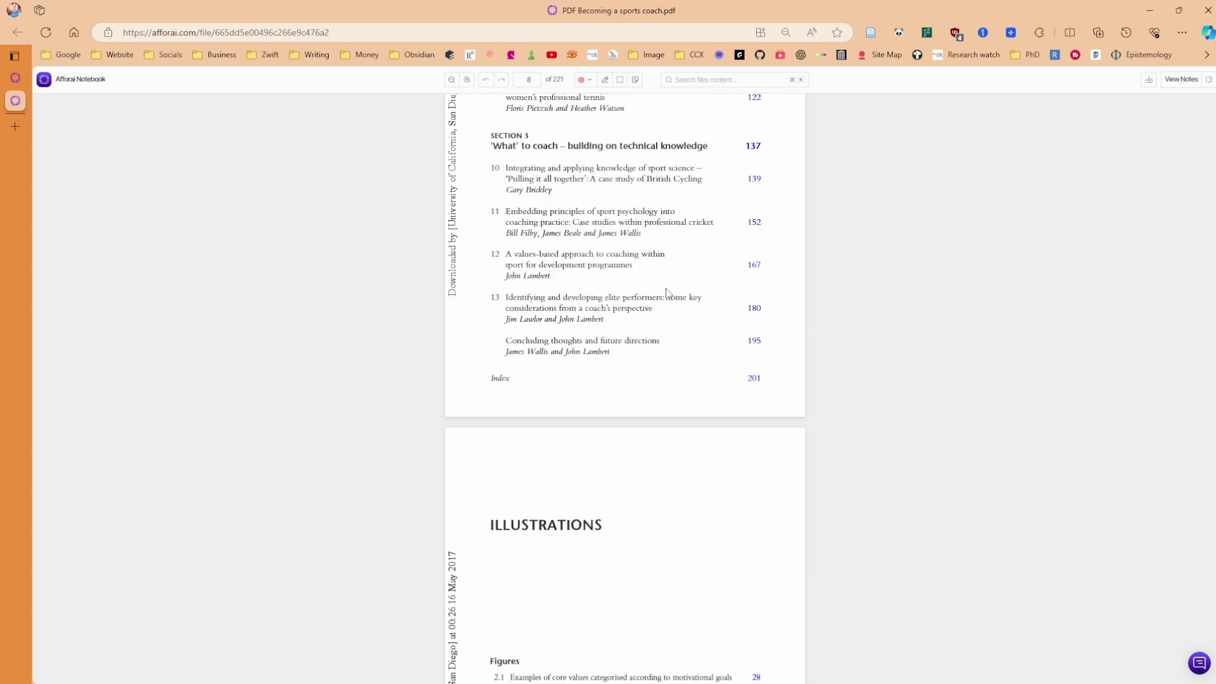
scroll(669, 288, down, 15)
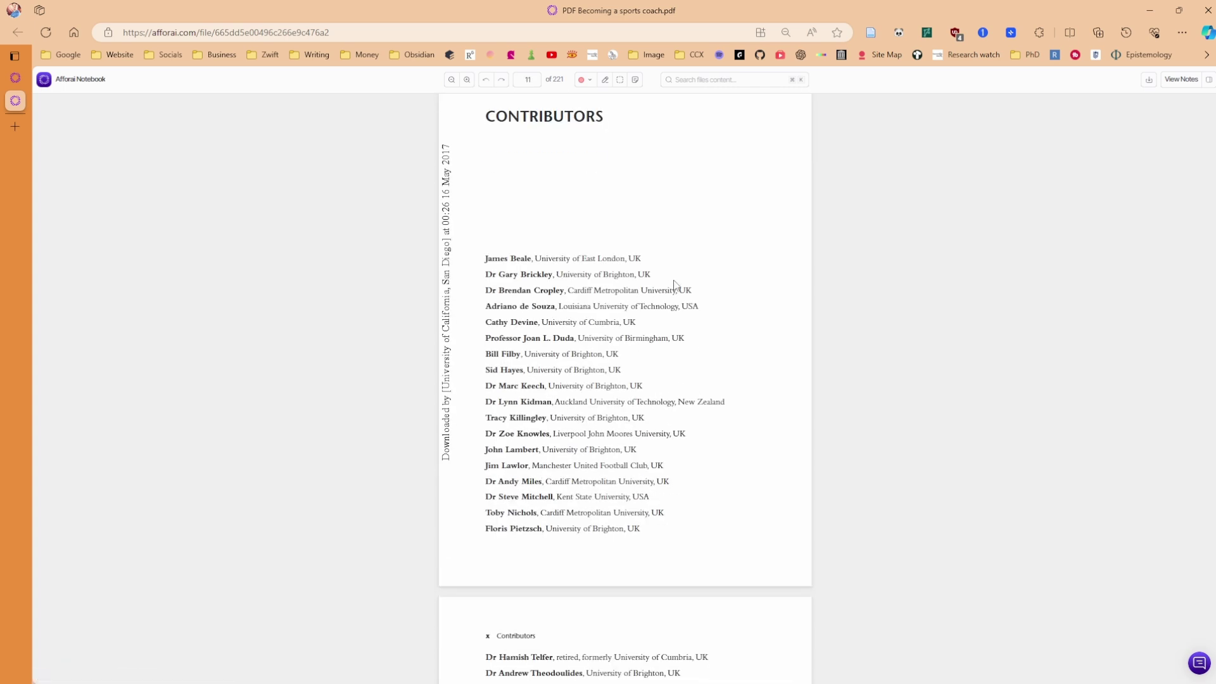
scroll(674, 283, down, 12)
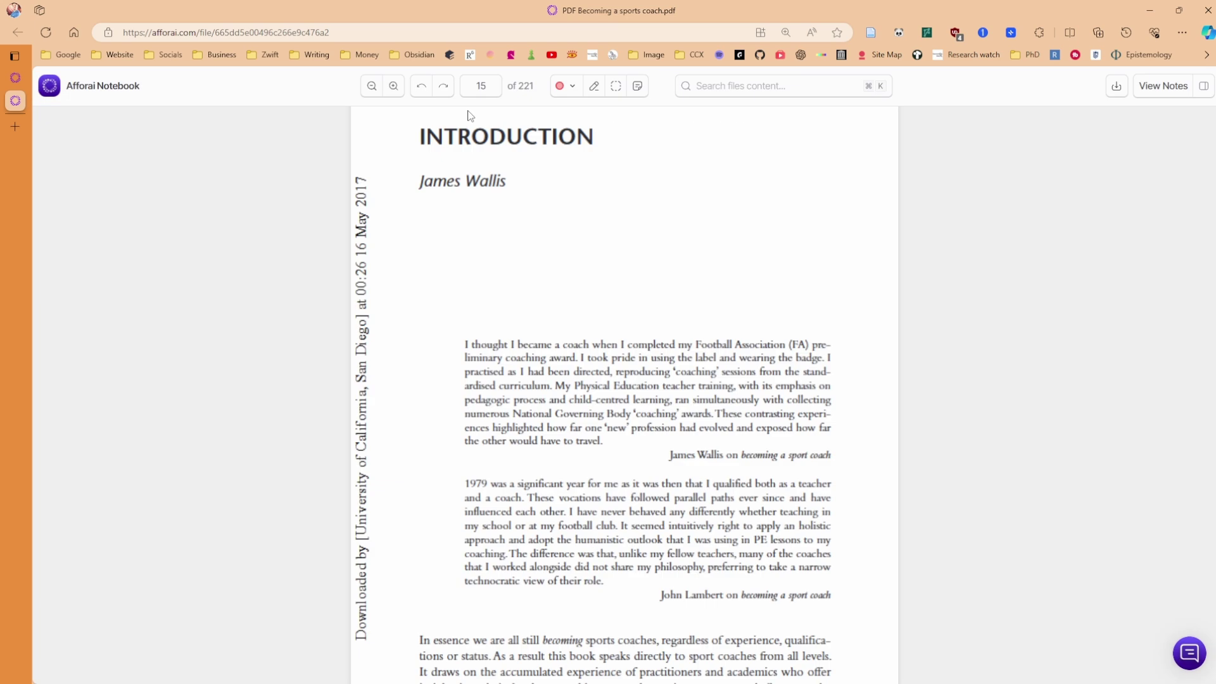
key(ctrl+plus)
key(ctrl+plus)
key(ctrl+plus)
key(ctrl+plus)
click(594, 86)
drag(463, 347, 830, 678)
click(692, 423)
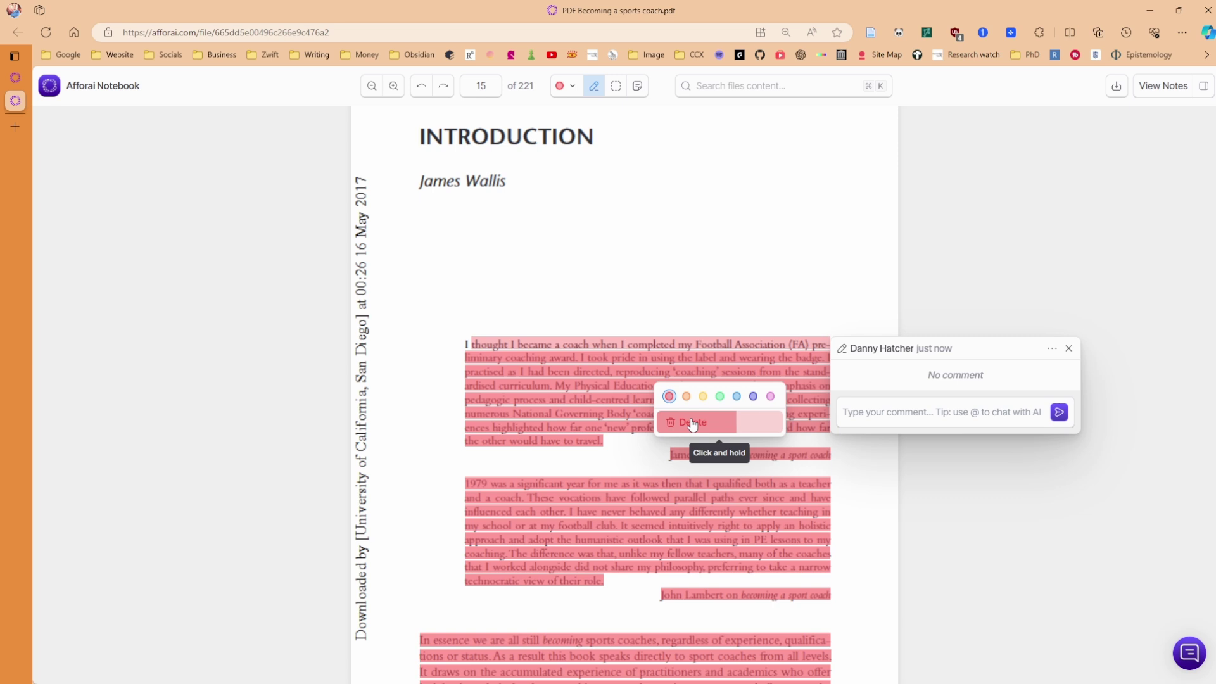
drag(472, 346, 612, 372)
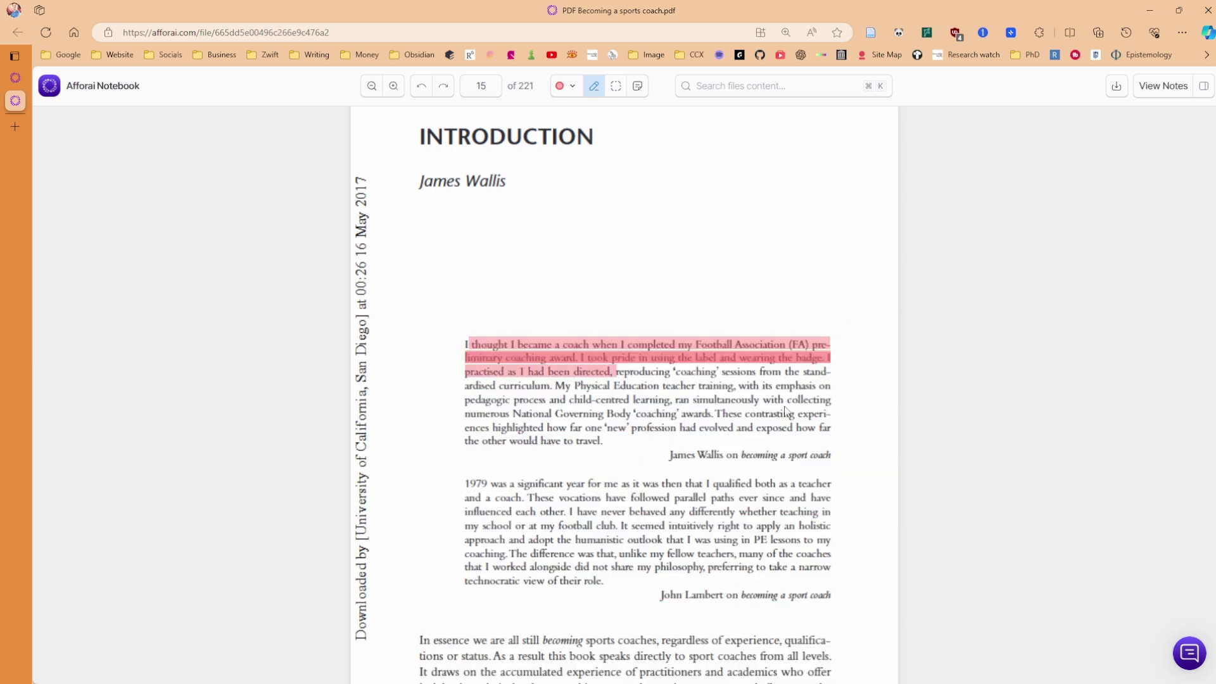
key(ctrl+w)
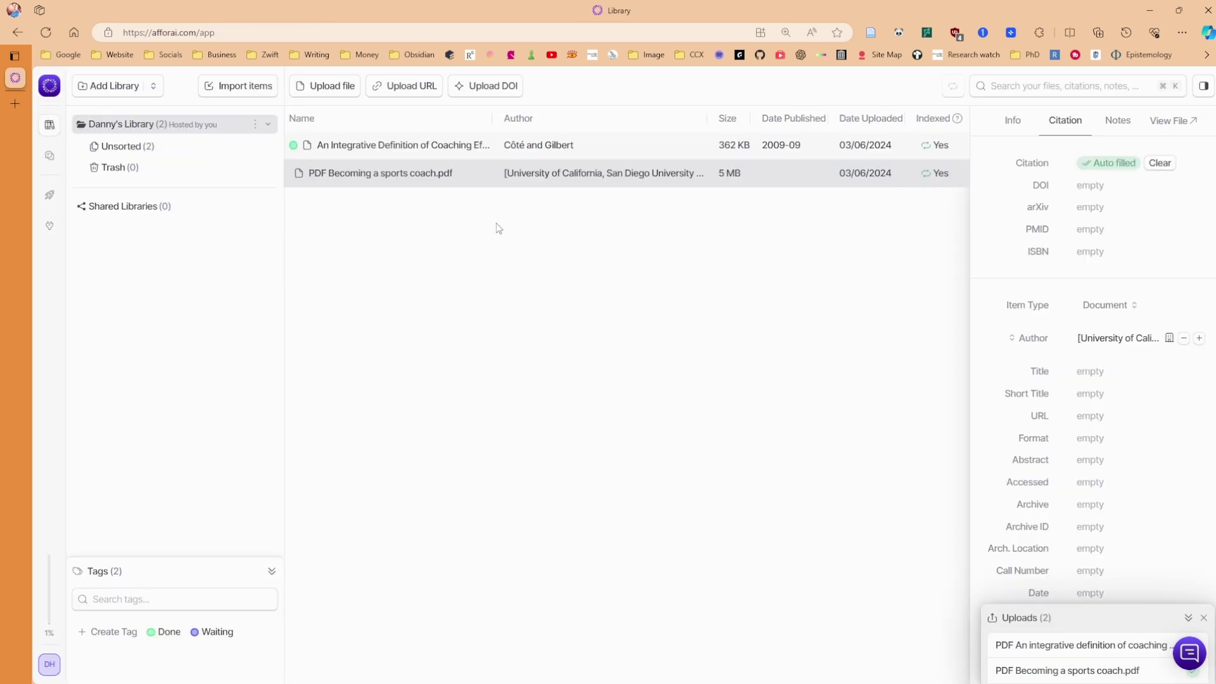
- Connect both library files, the coaching article and the sports-coach book, to the Research Assistant
click(45, 163)
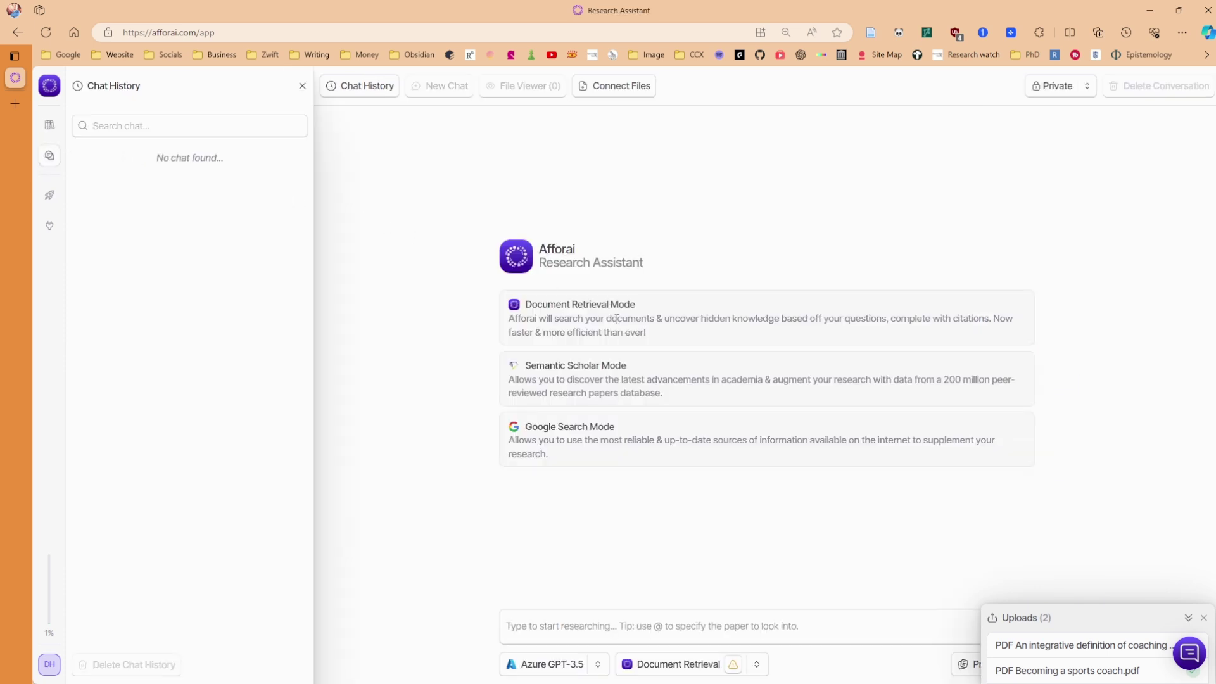
click(611, 86)
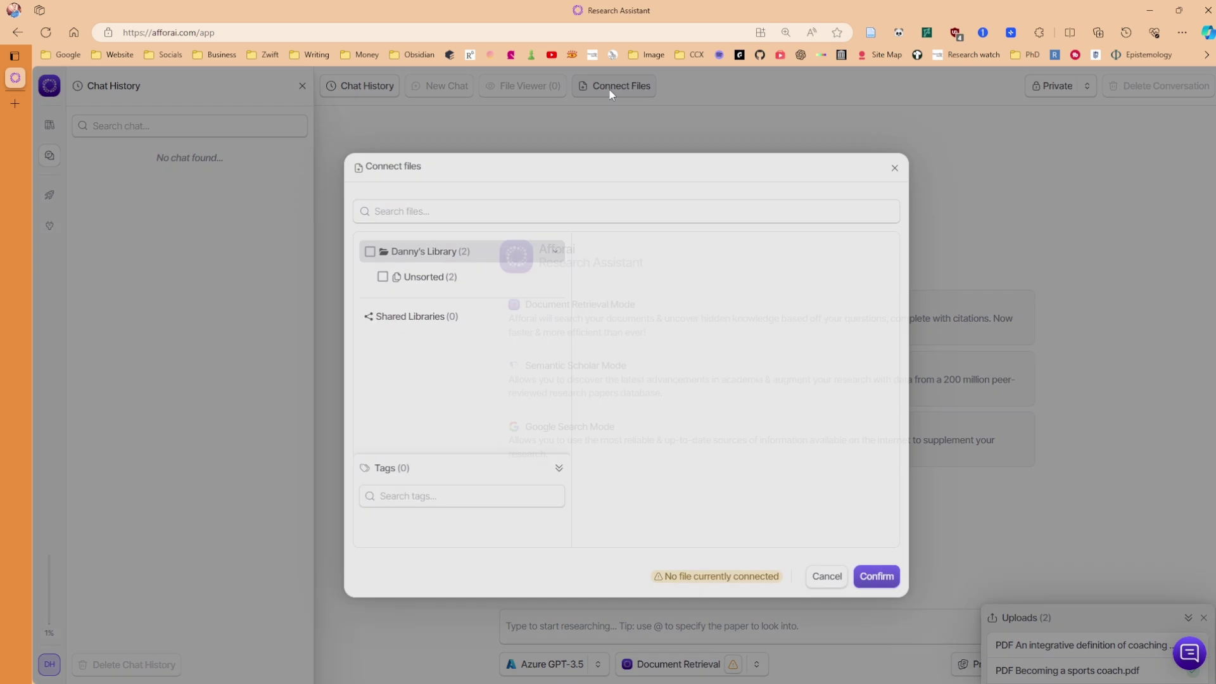
click(641, 281)
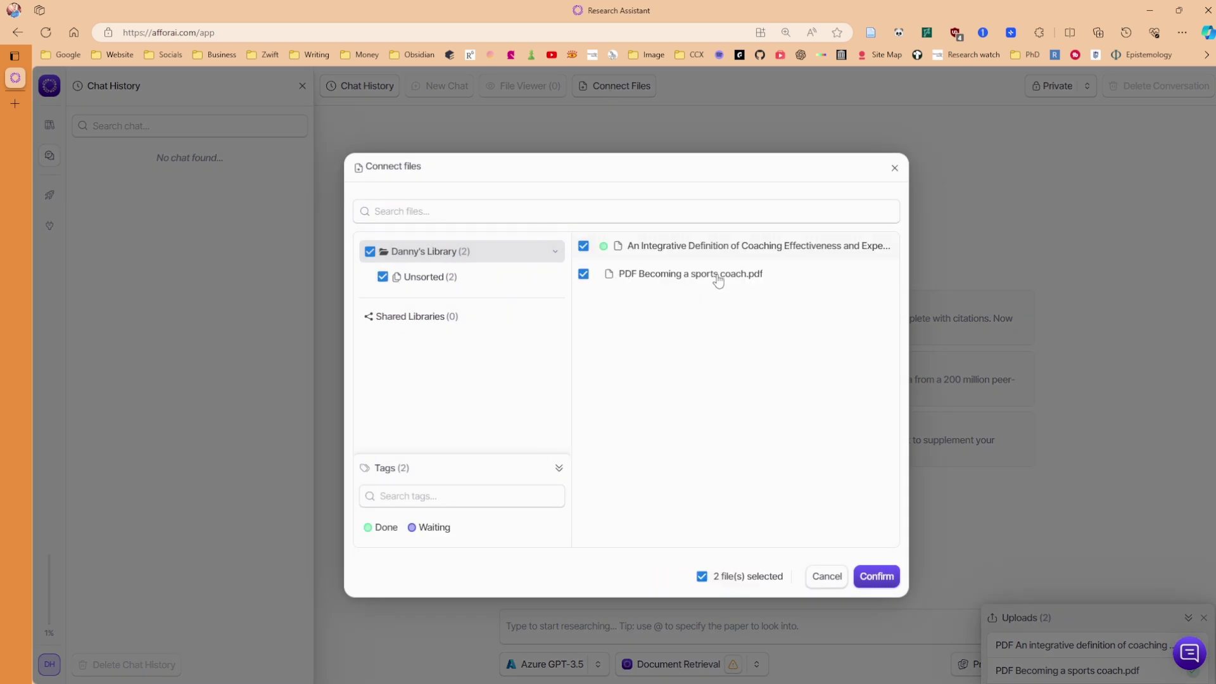
click(878, 588)
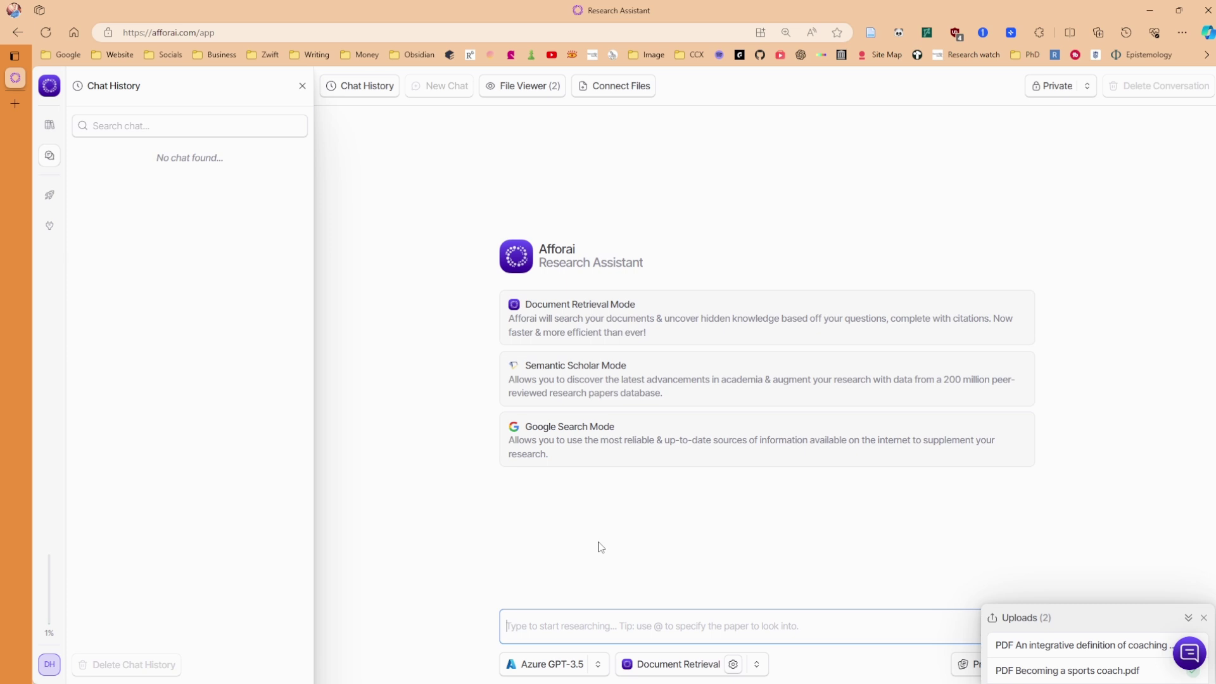
- Ask 'what is effective coaching' across both documents and read through the cited answer
text(what is effective coaching)
key(Return)
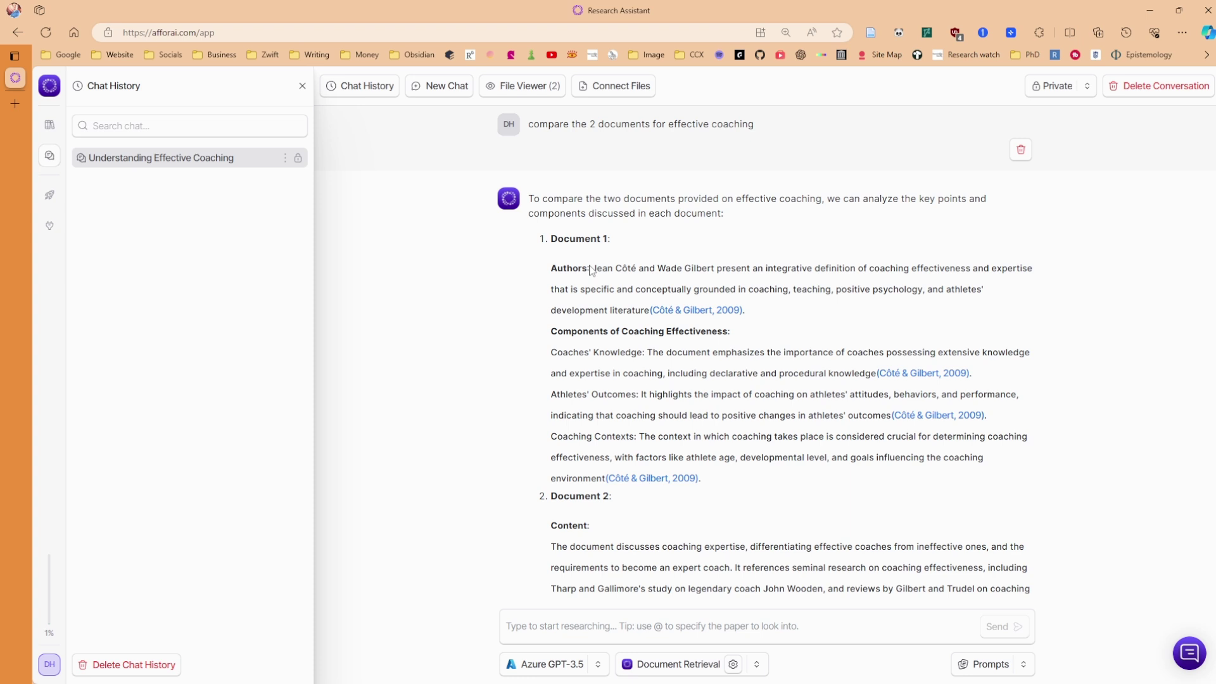
scroll(730, 322, down, 3)
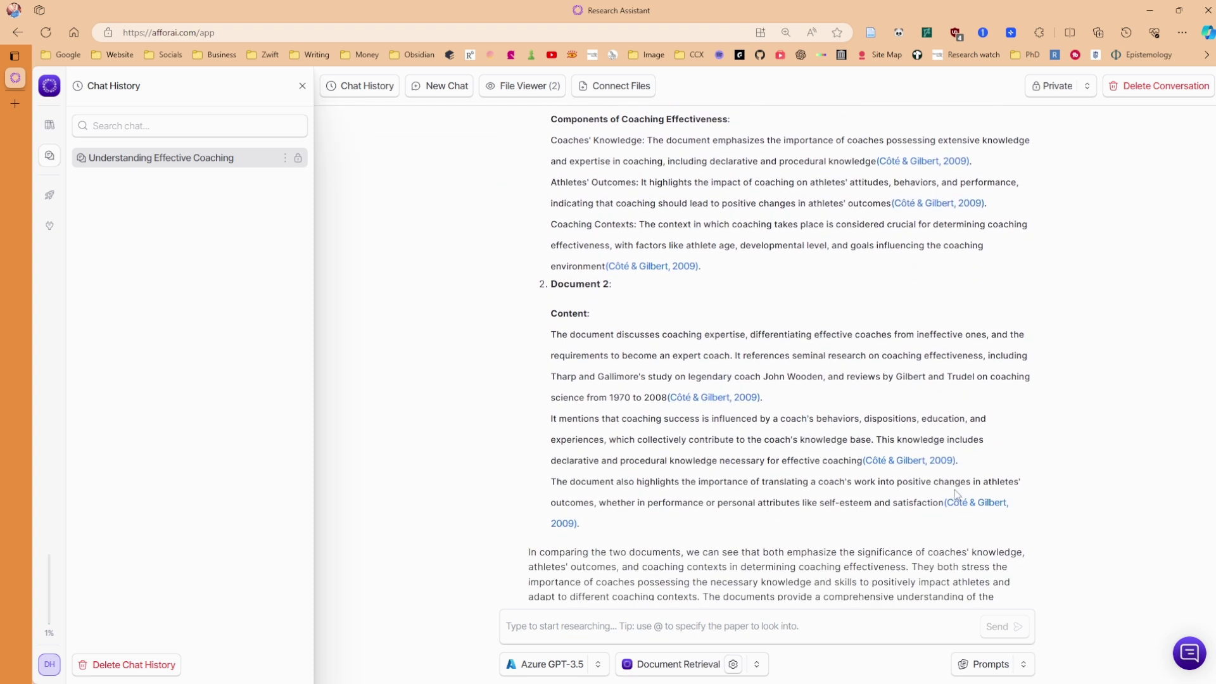
scroll(813, 471, down, 2)
- Attach Becoming a sports coach.pdf from the File Viewer to the chat input
click(302, 85)
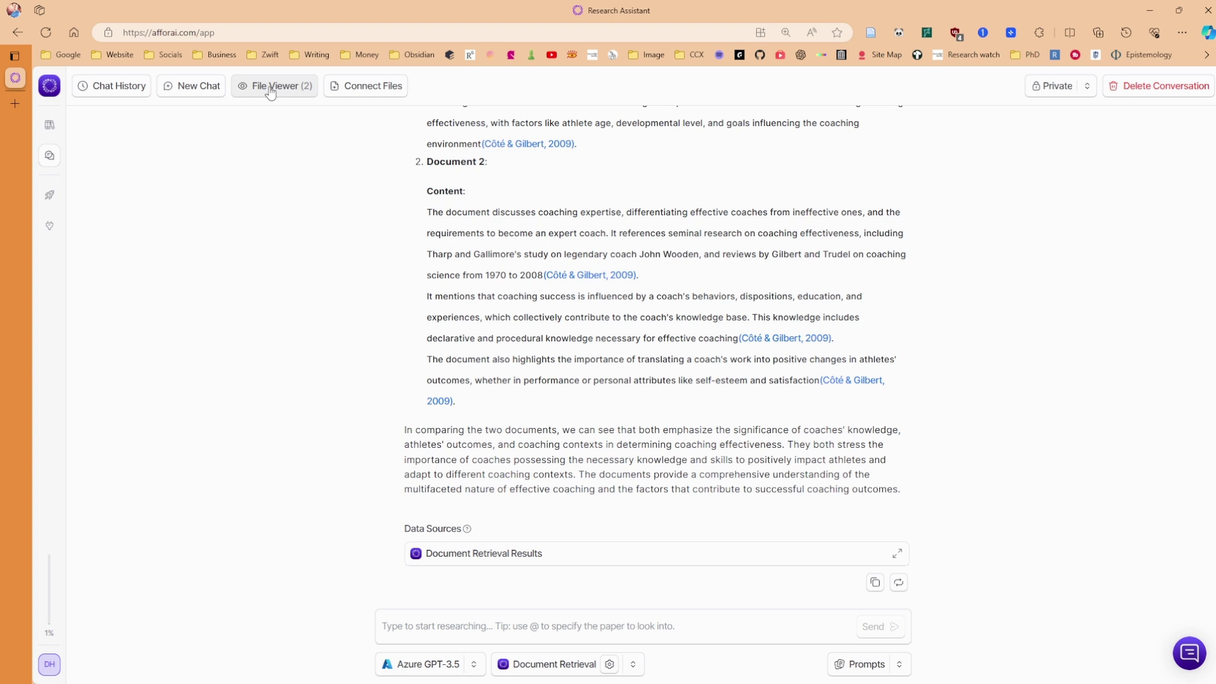
click(270, 86)
click(285, 126)
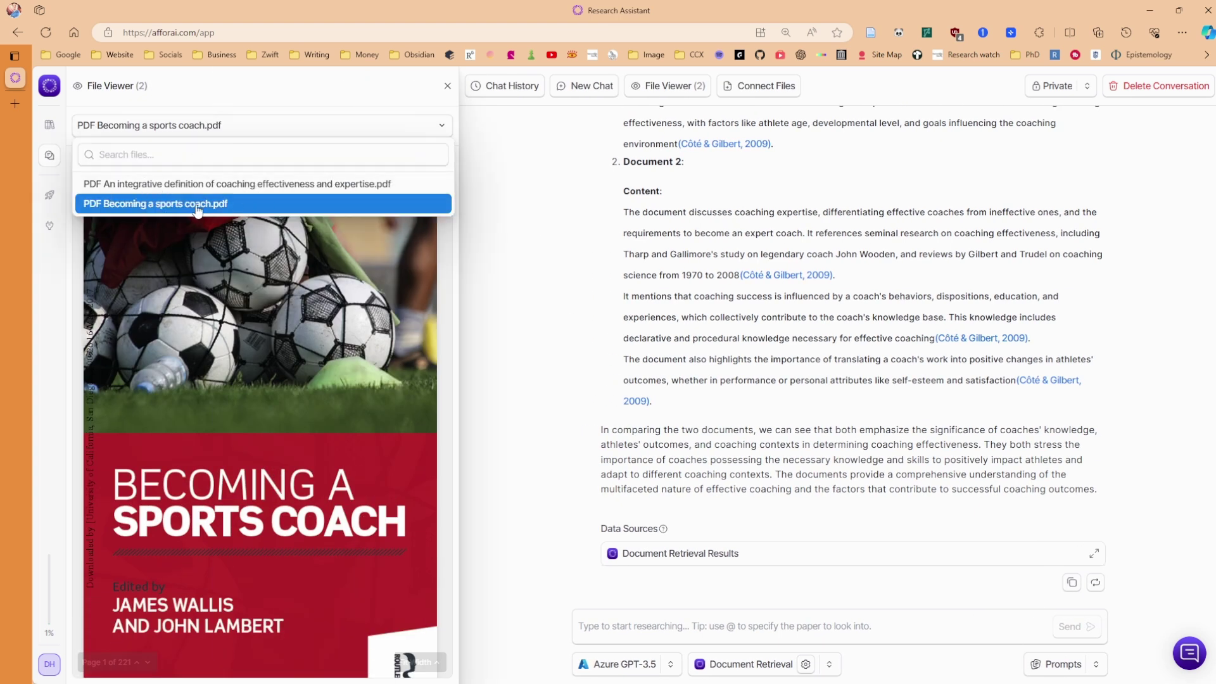
click(304, 124)
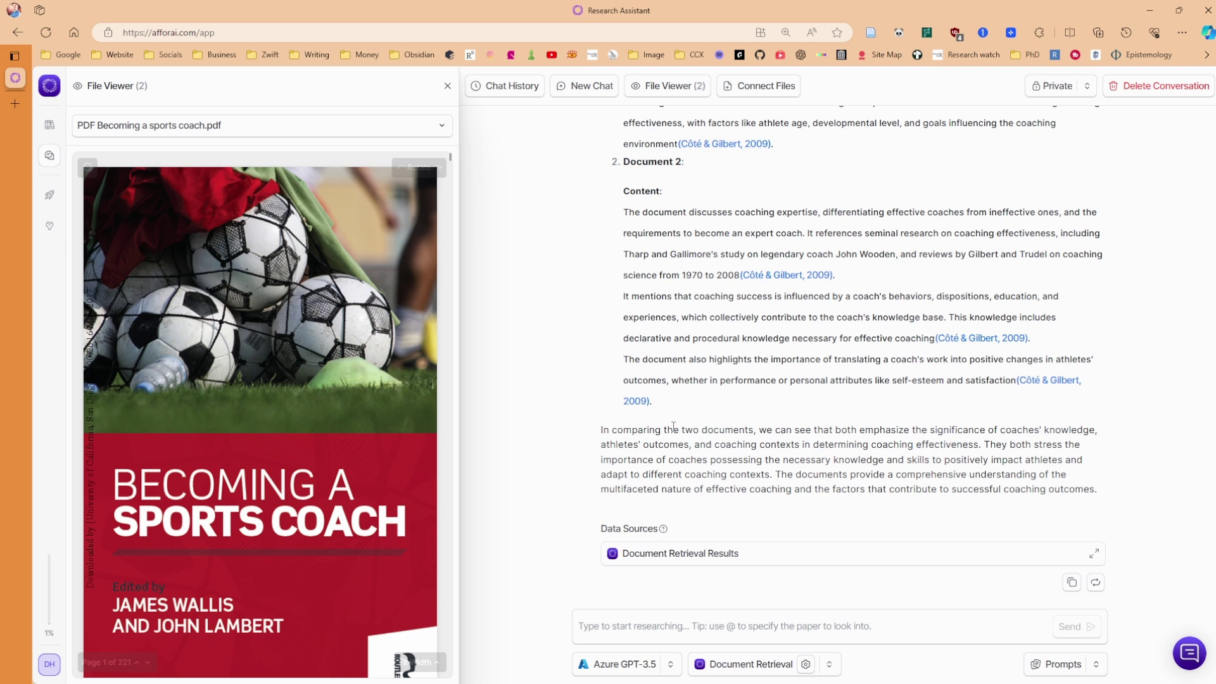
click(627, 634)
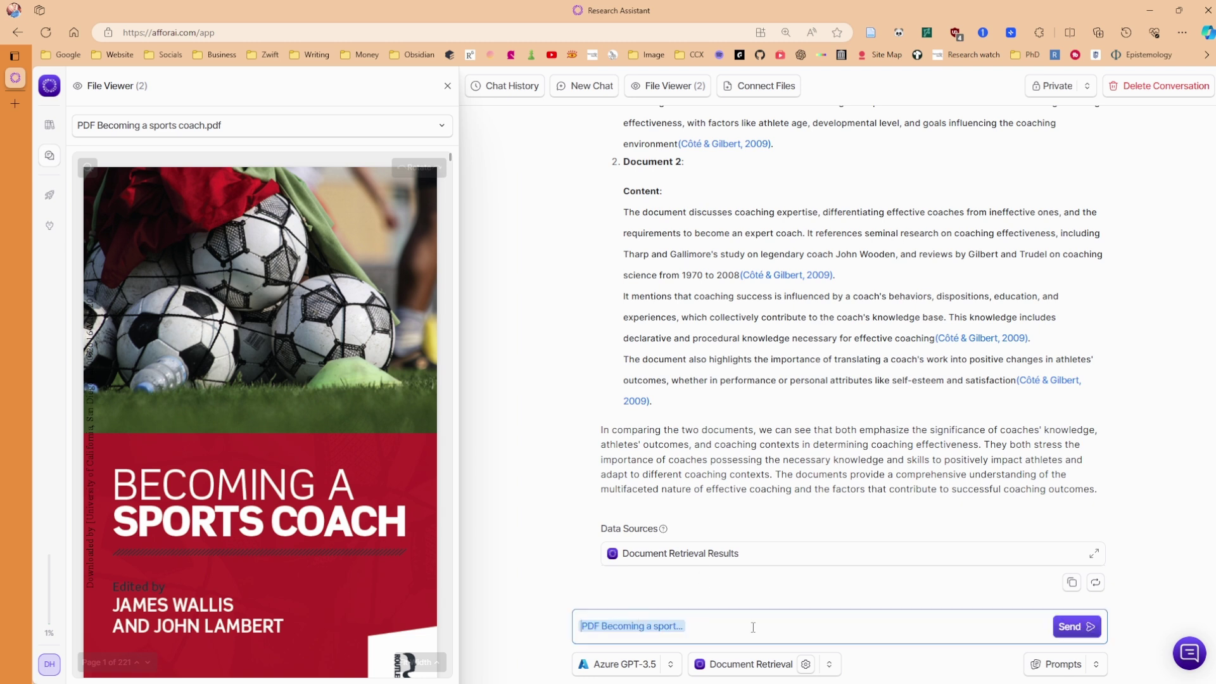
- Ask the book 'what is effective coaching' and read through its answer
text(what is effective coaching)
key(Return)
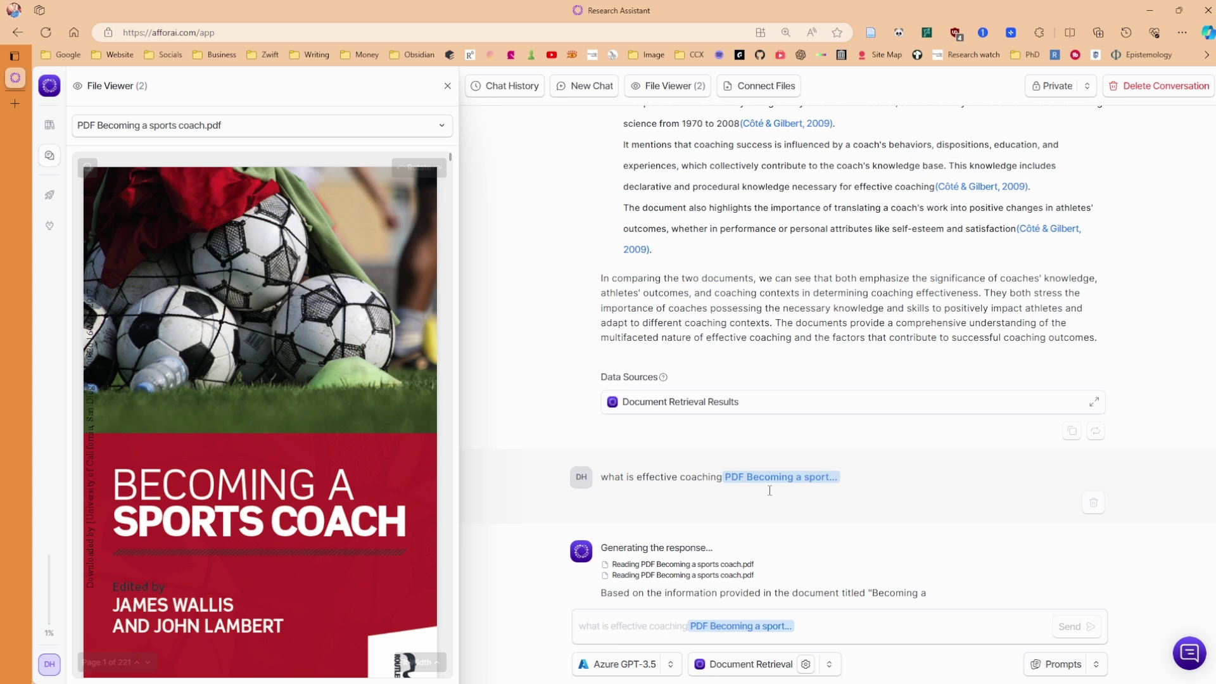
scroll(763, 294, down, 6)
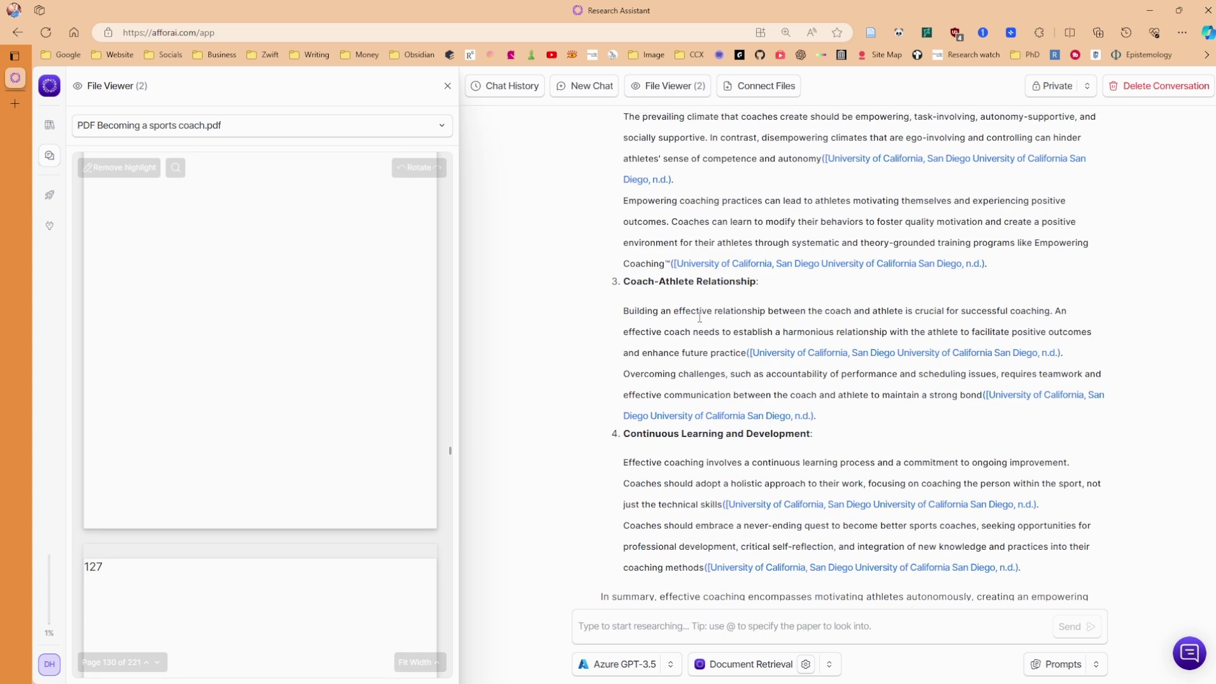
scroll(699, 317, up, 7)
mouse_move(899, 423)
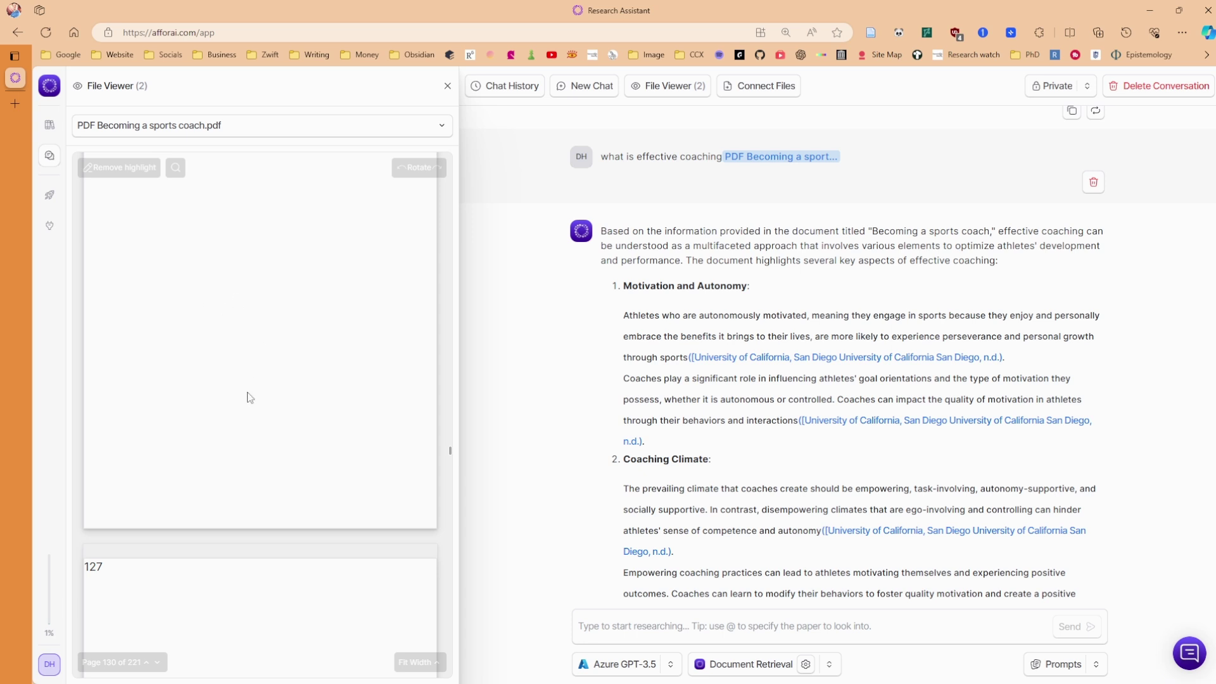
scroll(280, 358, down, 5)
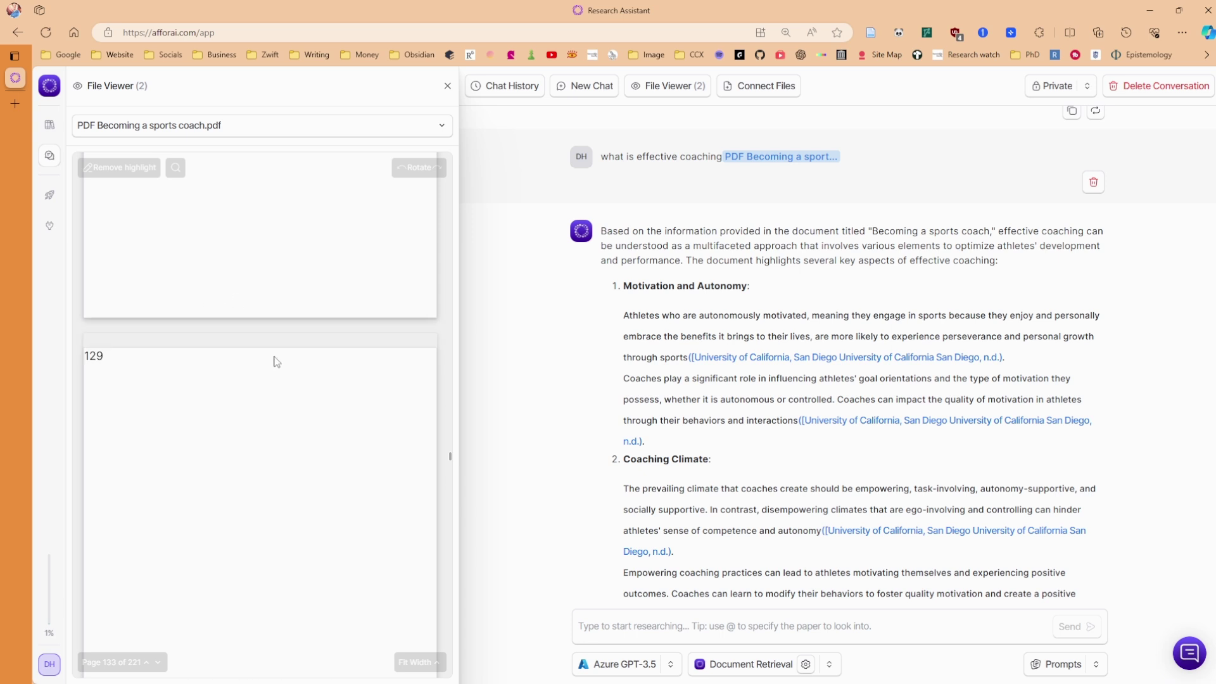
scroll(273, 358, up, 2)
scroll(276, 336, down, 2)
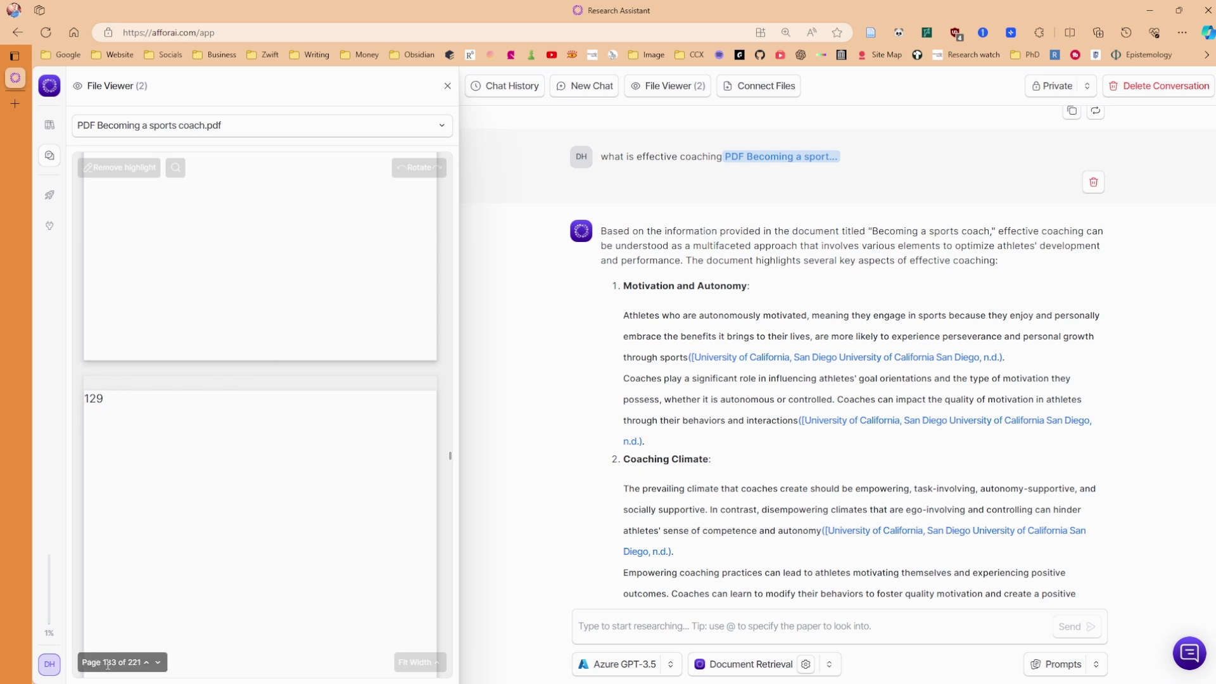
scroll(626, 201, down, 1)
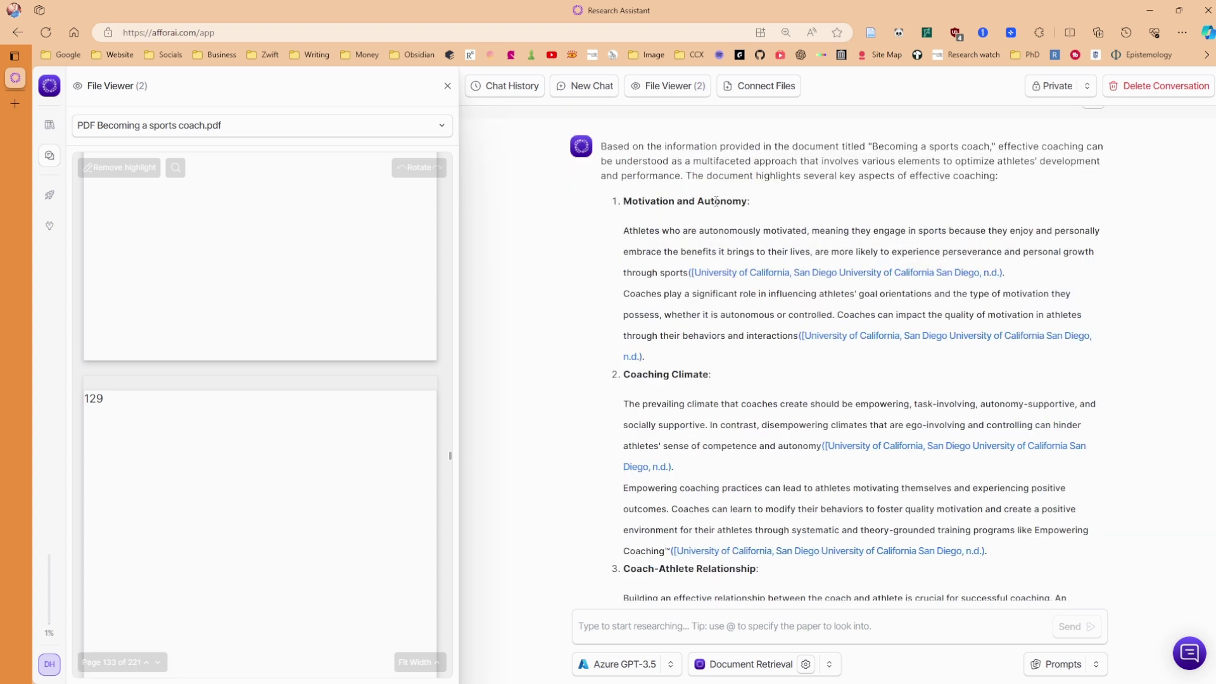
scroll(689, 324, down, 3)
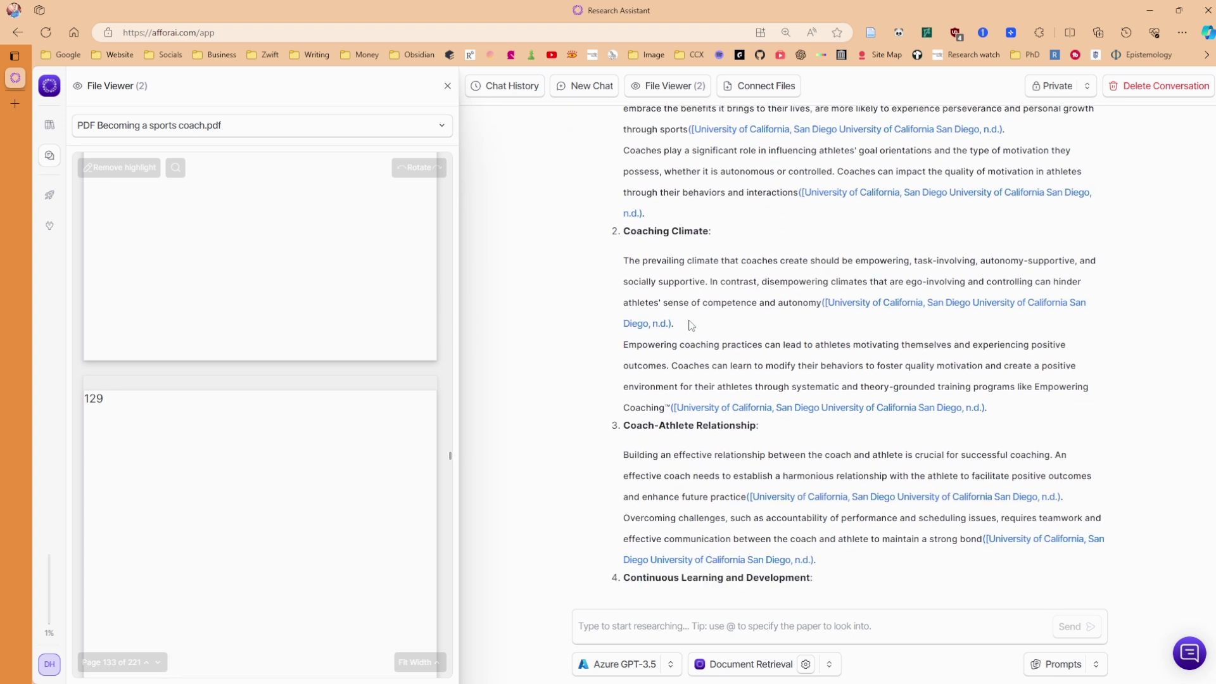
scroll(692, 324, up, 3)
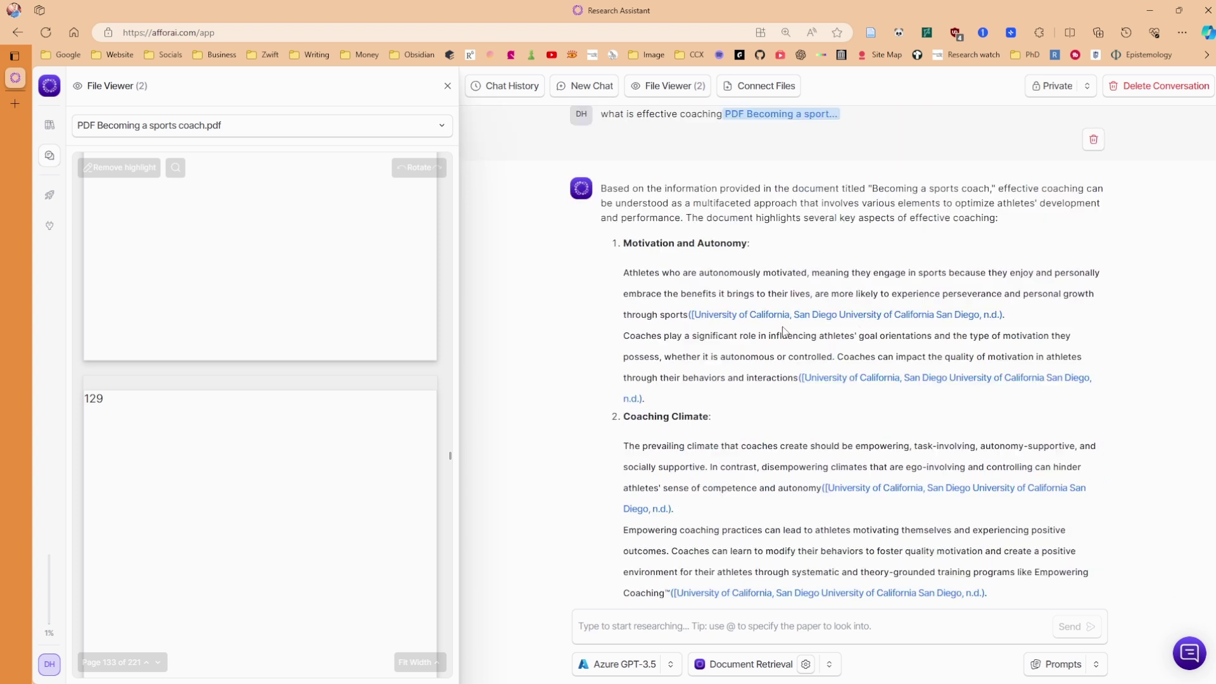
scroll(783, 330, down, 4)
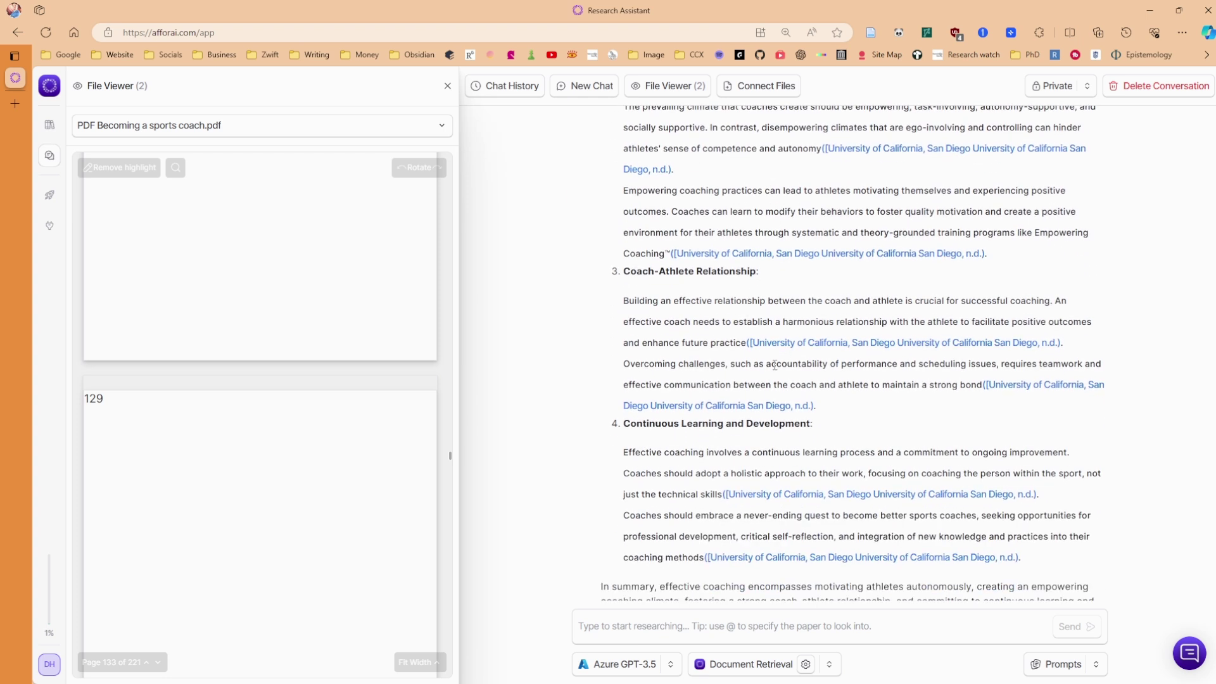
scroll(775, 365, down, 2)
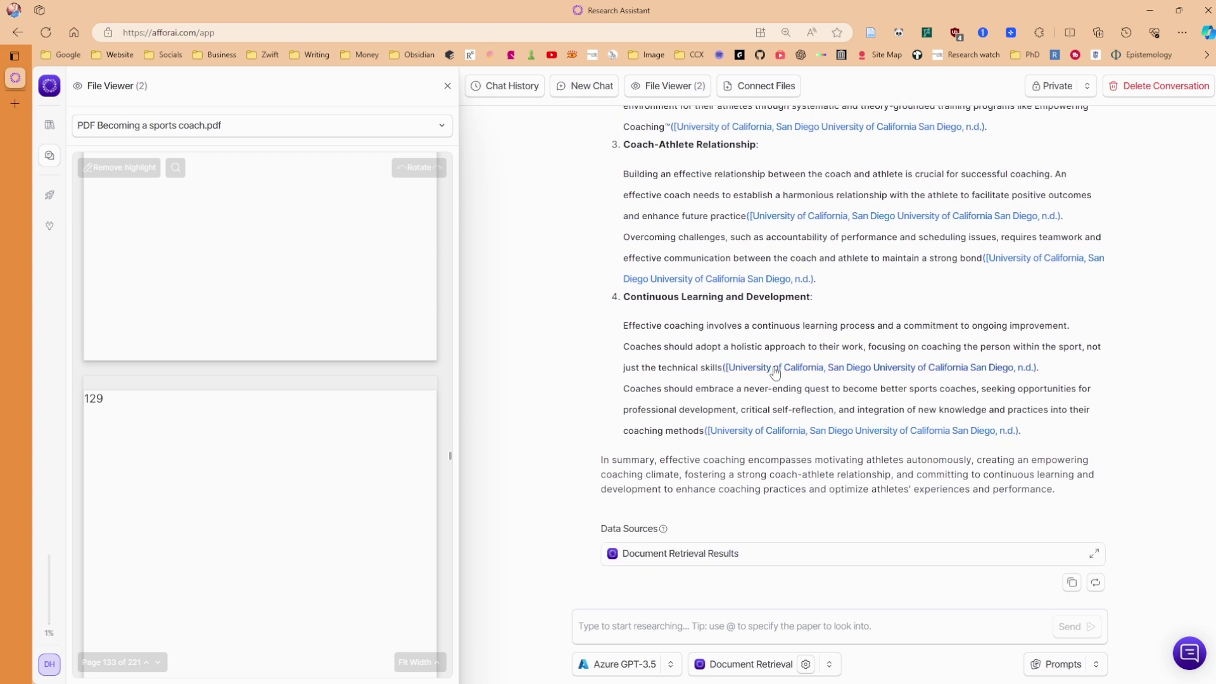
scroll(699, 382, up, 4)
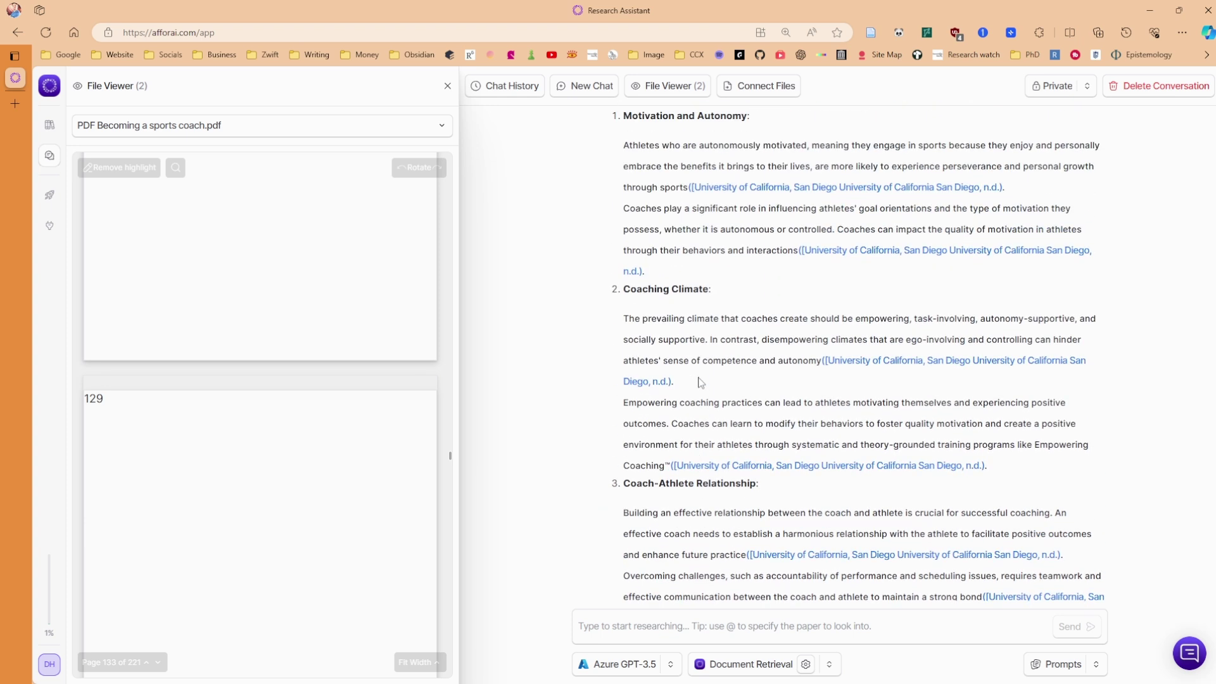
- Follow up with 'what does it mean by task-involving' and review the reply
text(what does it mean by task-involving)
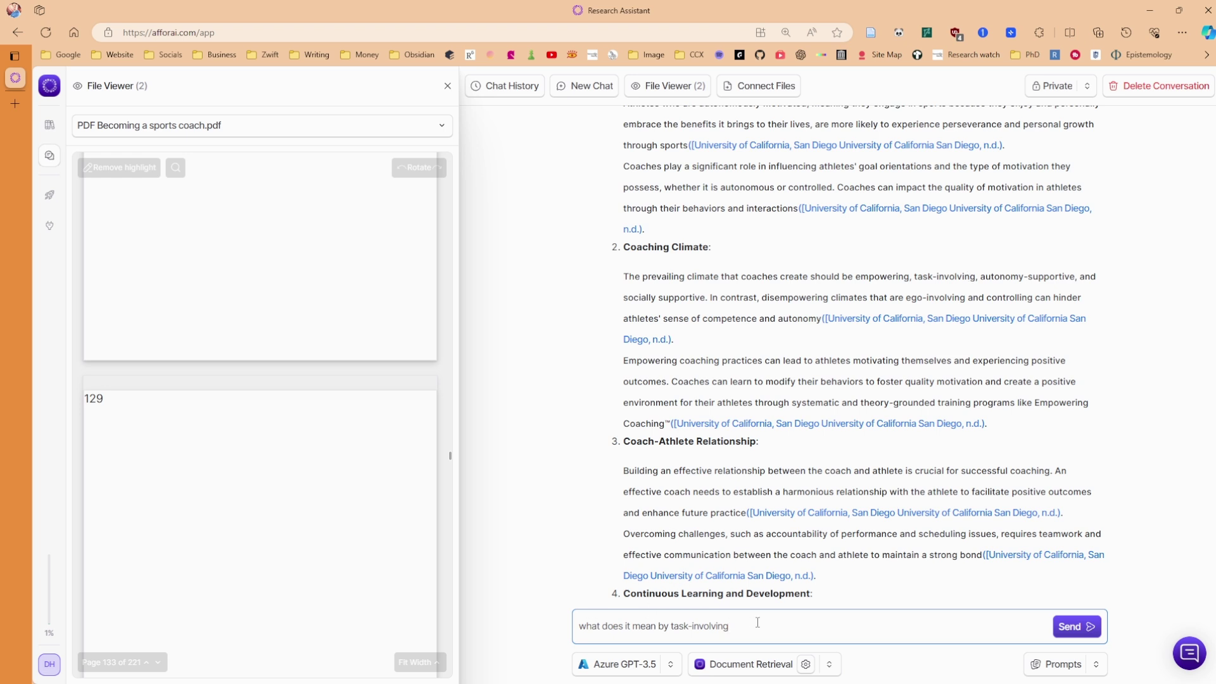
key(Return)
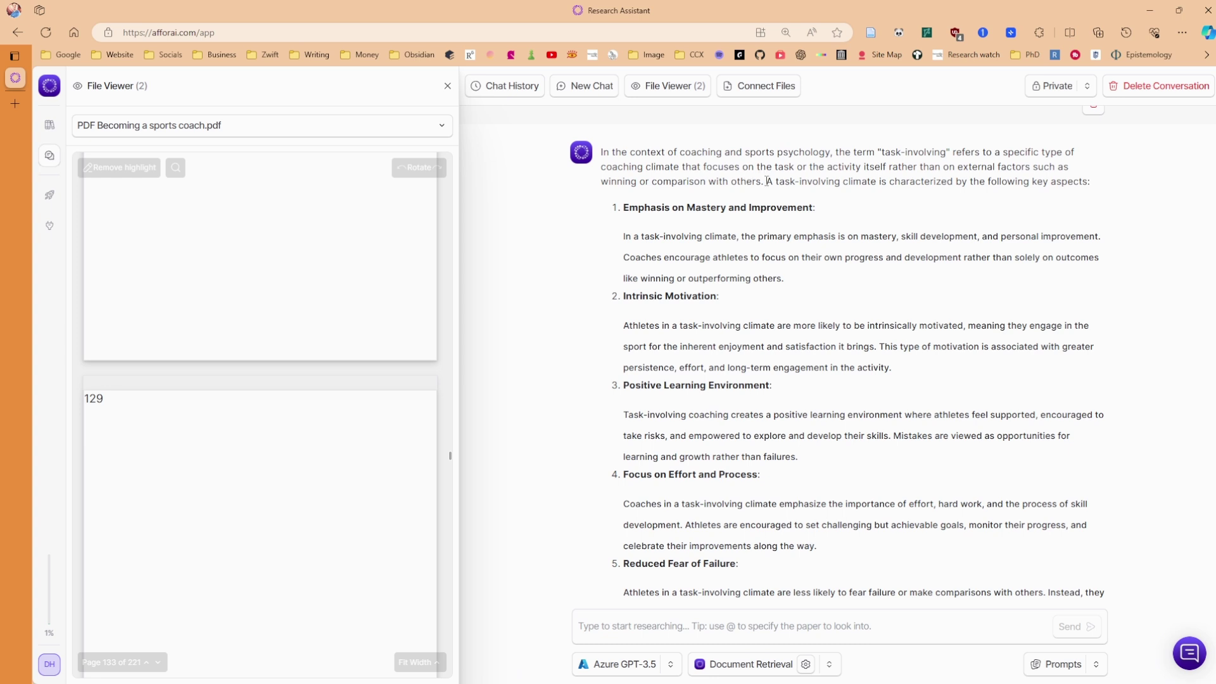
scroll(713, 424, down, 3)
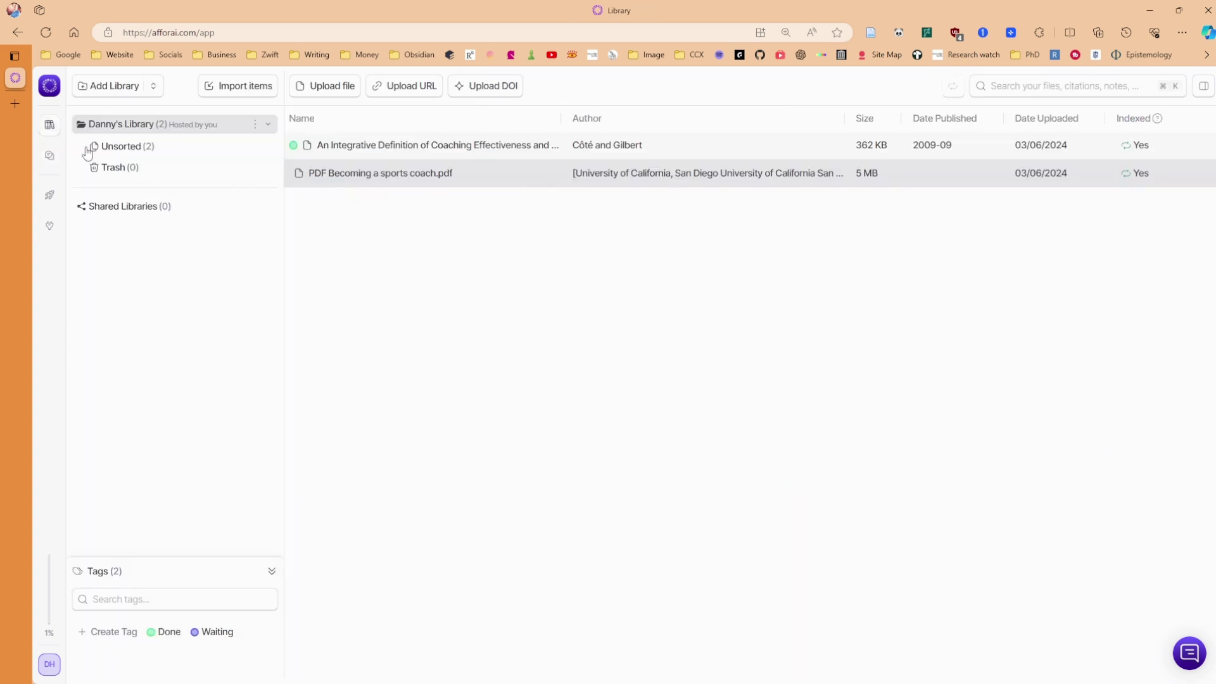
click(51, 159)
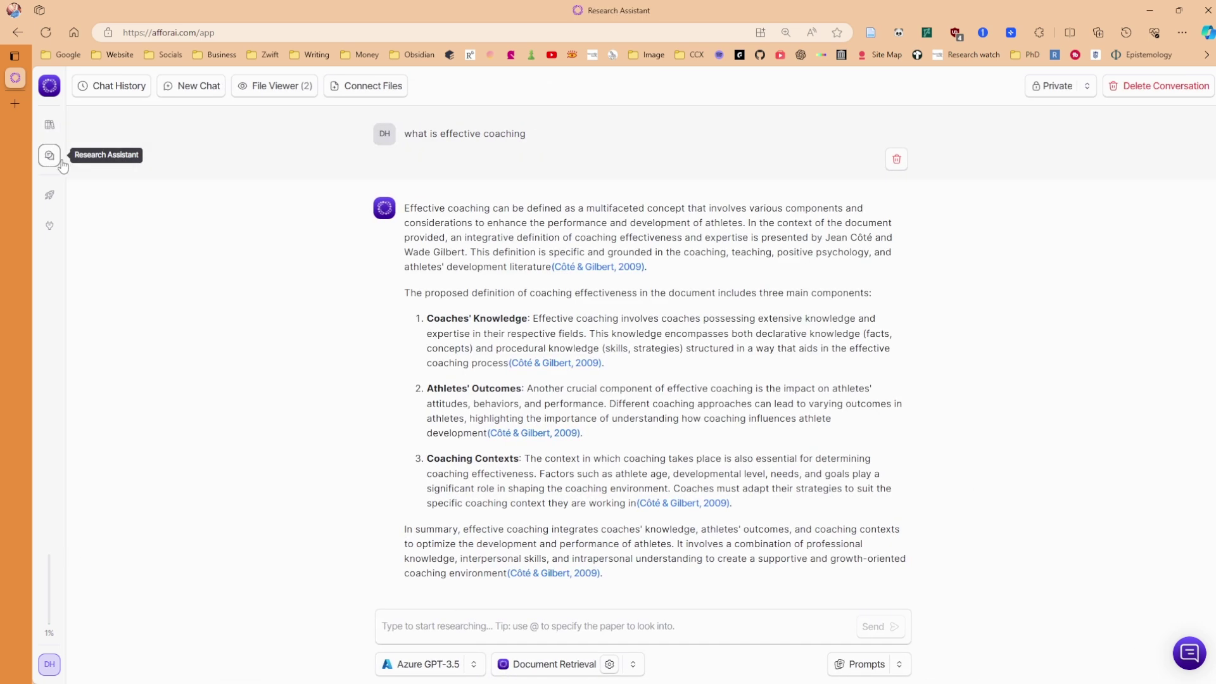
scroll(594, 334, up, 1)
scroll(613, 281, down, 15)
scroll(605, 265, down, 10)
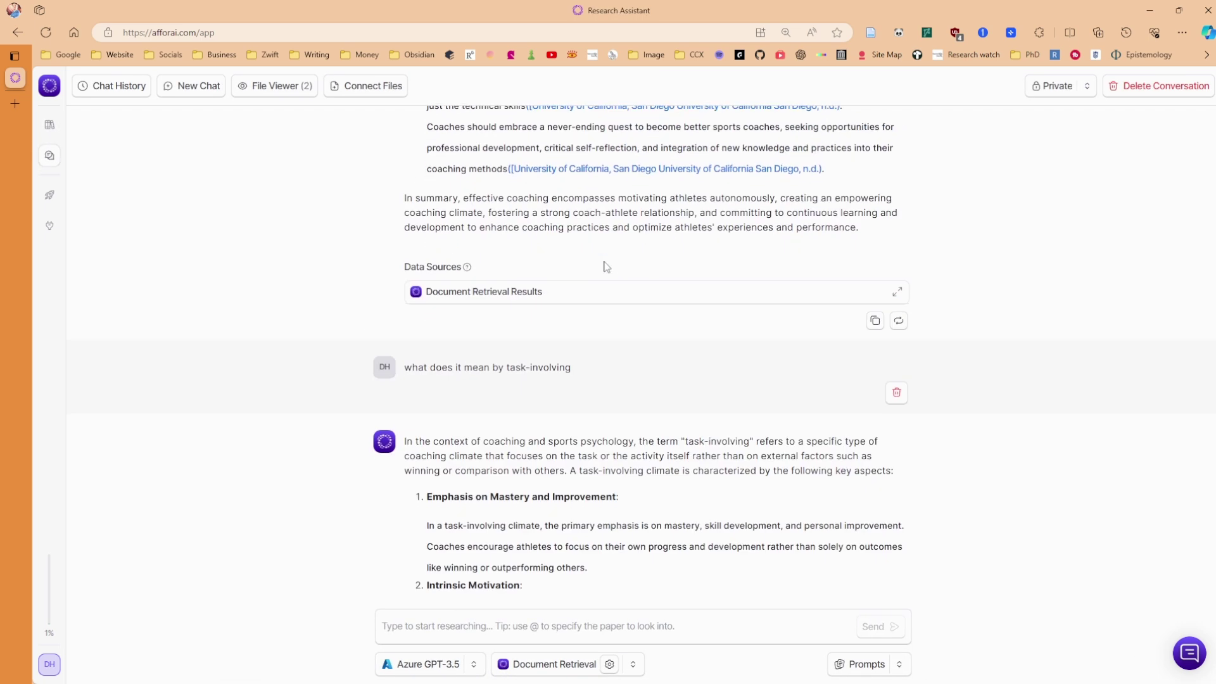
click(275, 93)
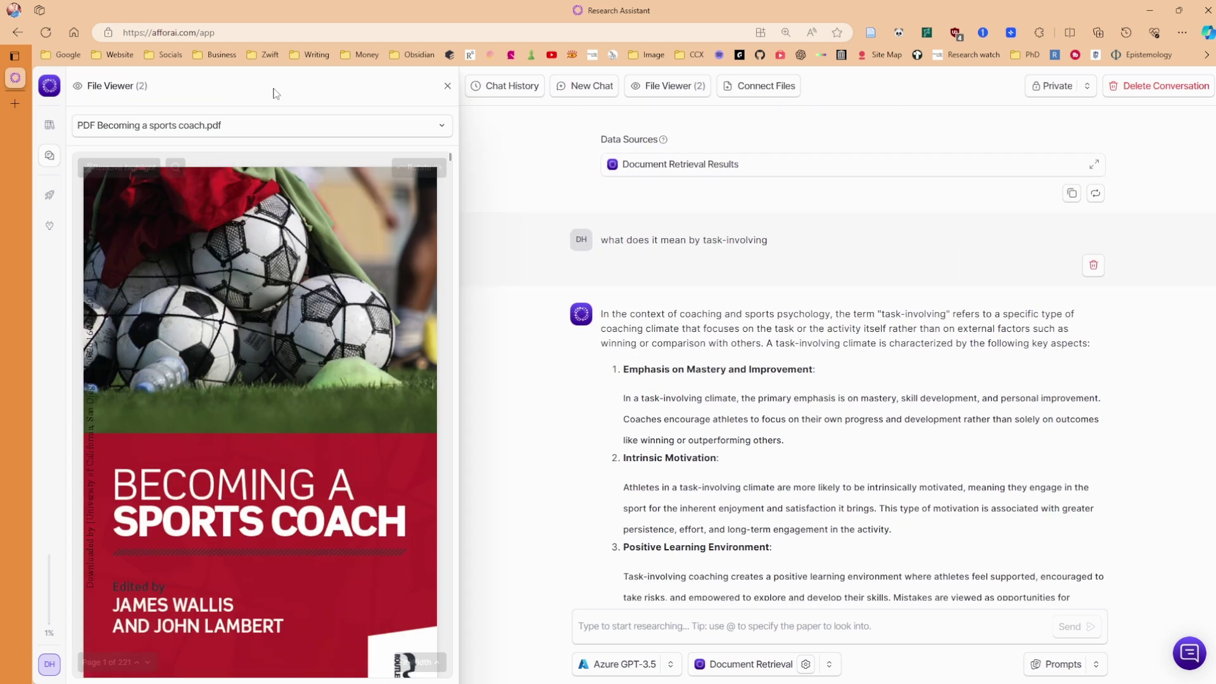
click(760, 86)
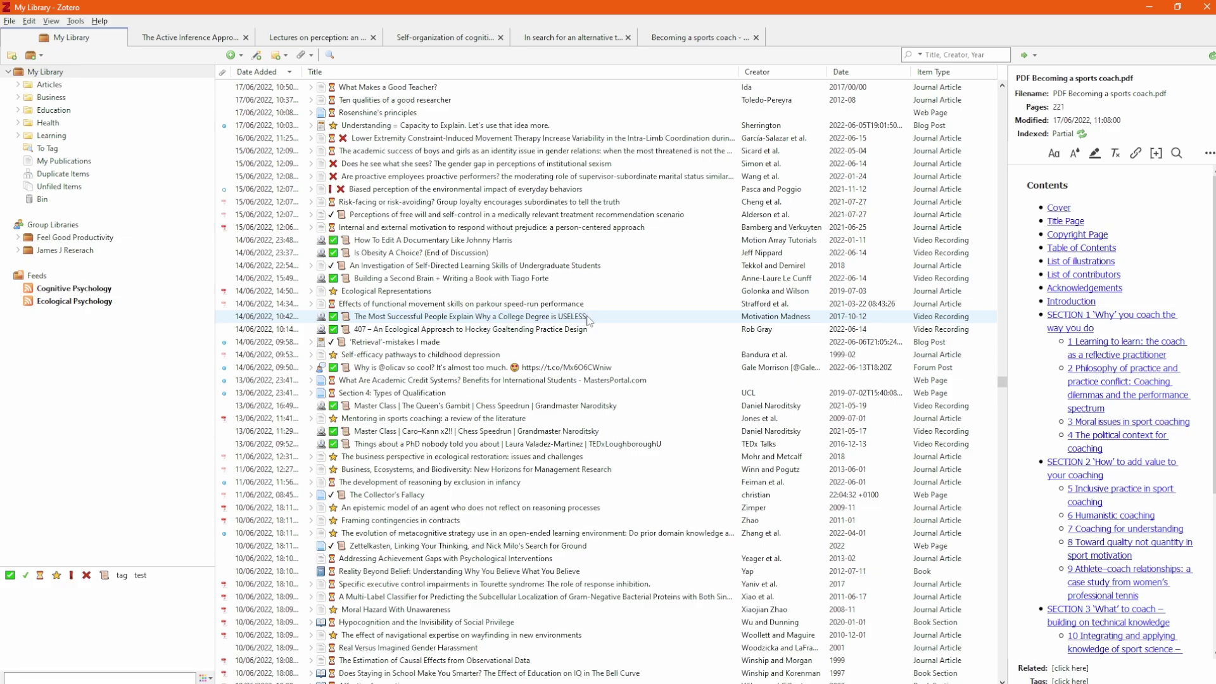
scroll(579, 317, up, 10)
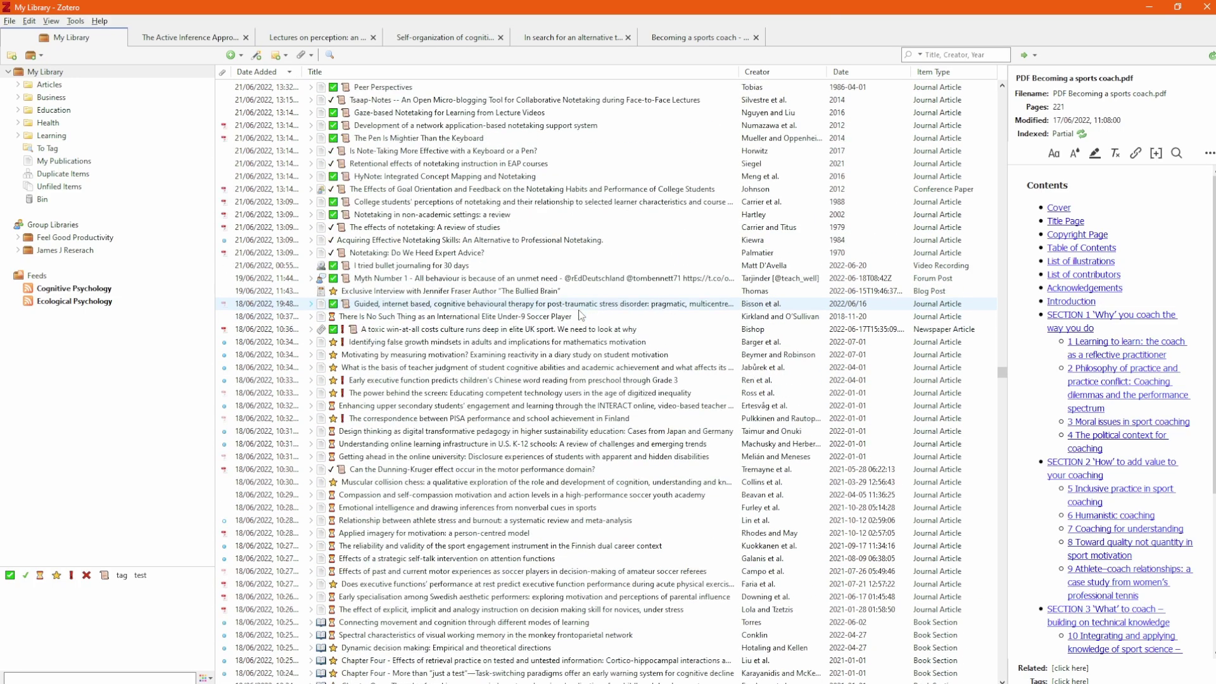
scroll(579, 315, up, 5)
scroll(576, 318, up, 5)
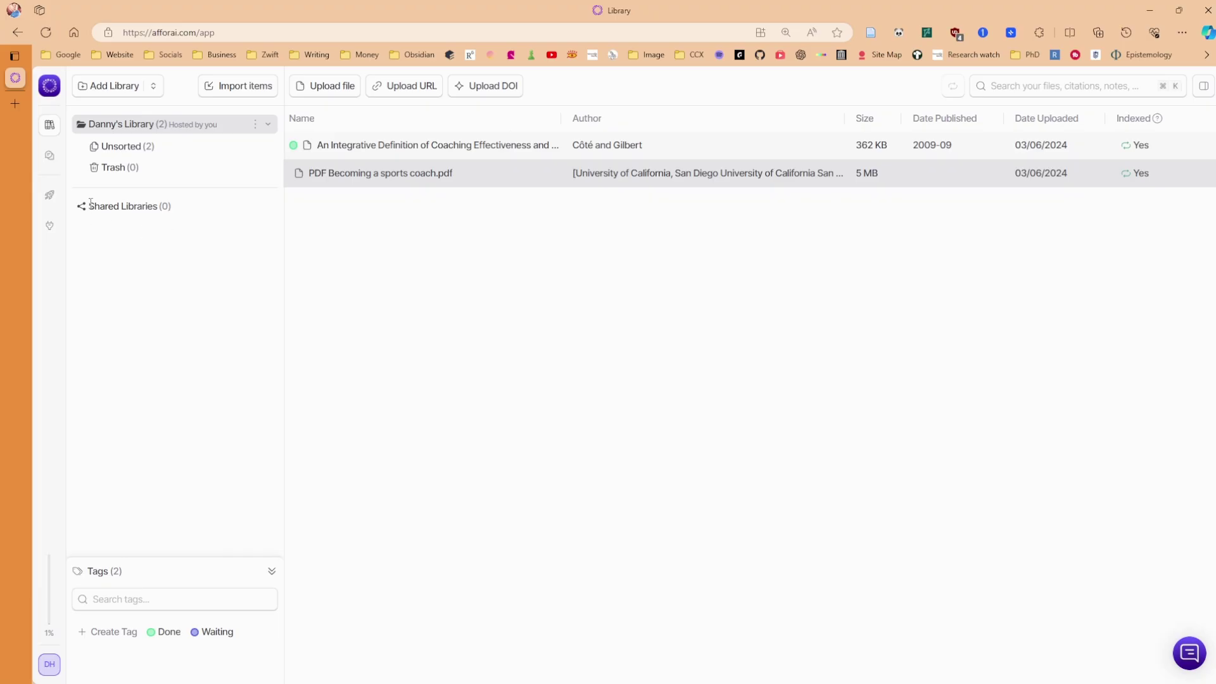
drag(90, 203, 170, 206)
click(187, 202)
click(455, 148)
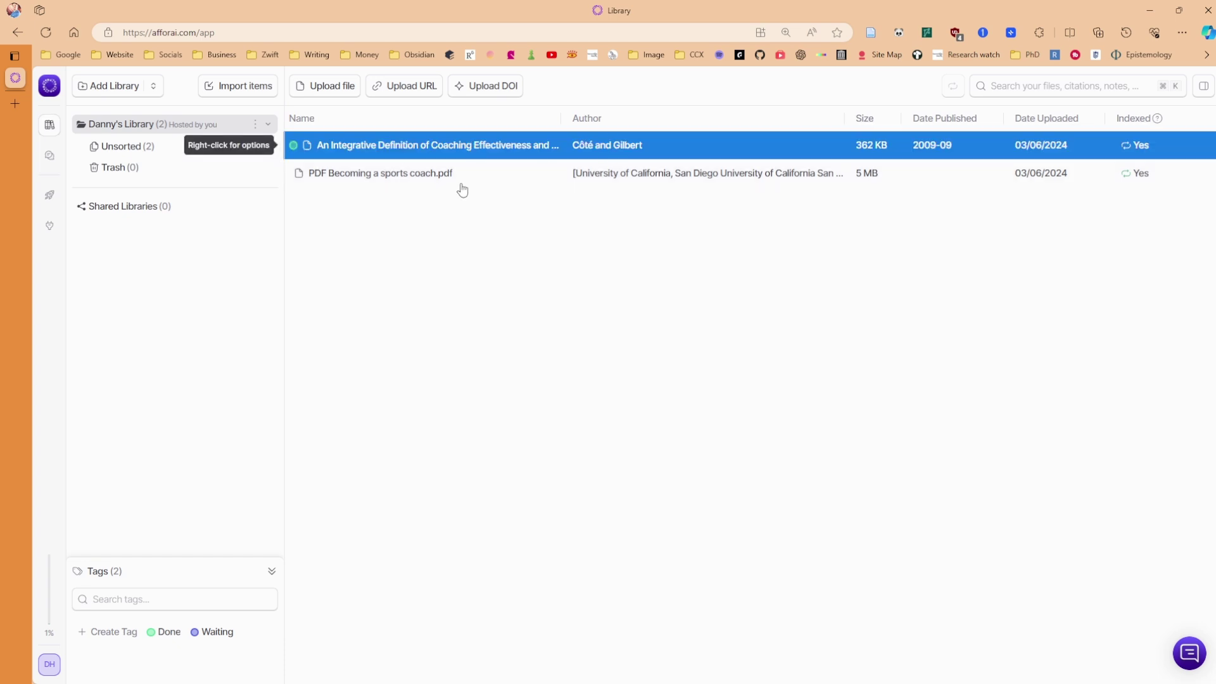